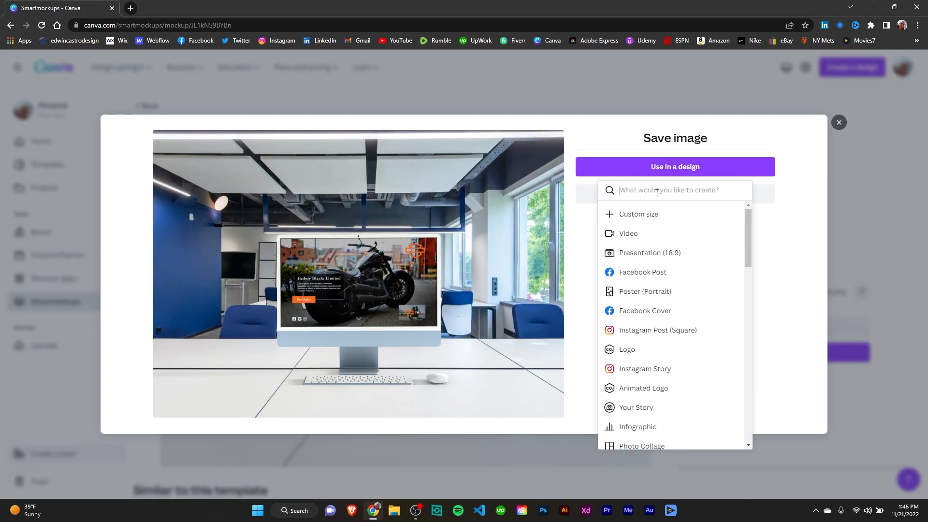
Search the design types for Youtube and use the mockup in a YouTube Thumbnail design
text(Youtu)
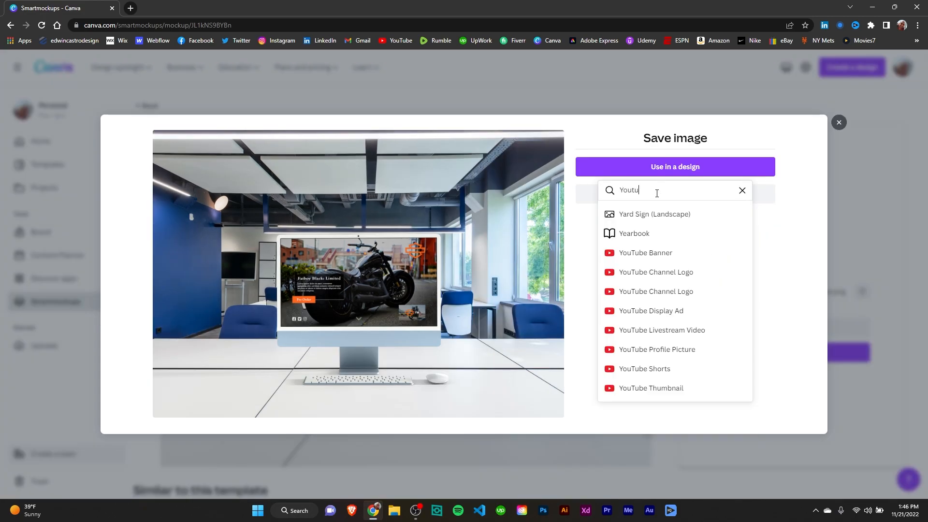
text(be)
scroll(684, 290, down, 1)
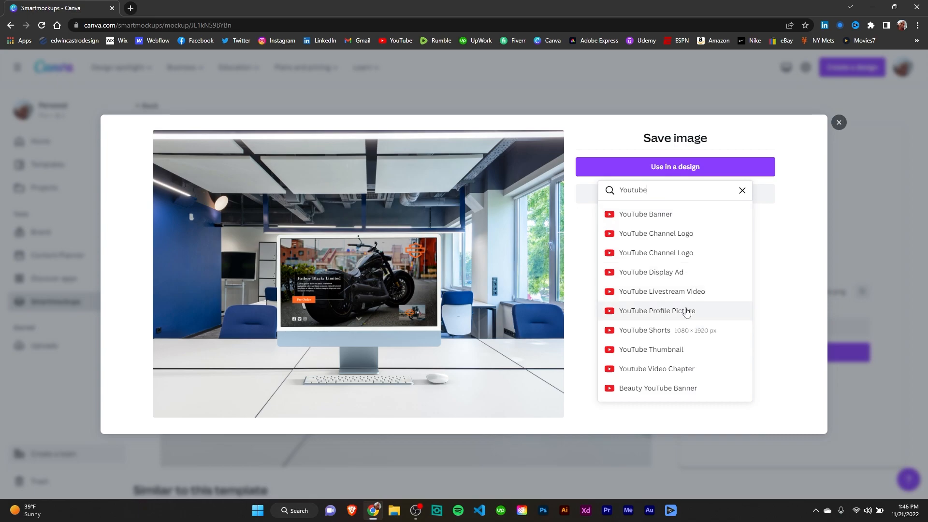
click(674, 350)
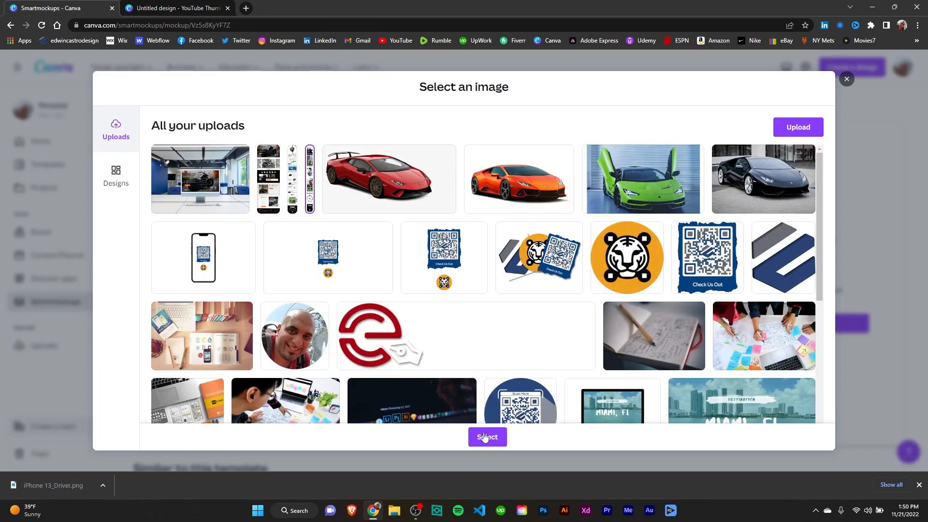
Place a design into the iPhone 13 mockup and save its image adjustments
click(484, 438)
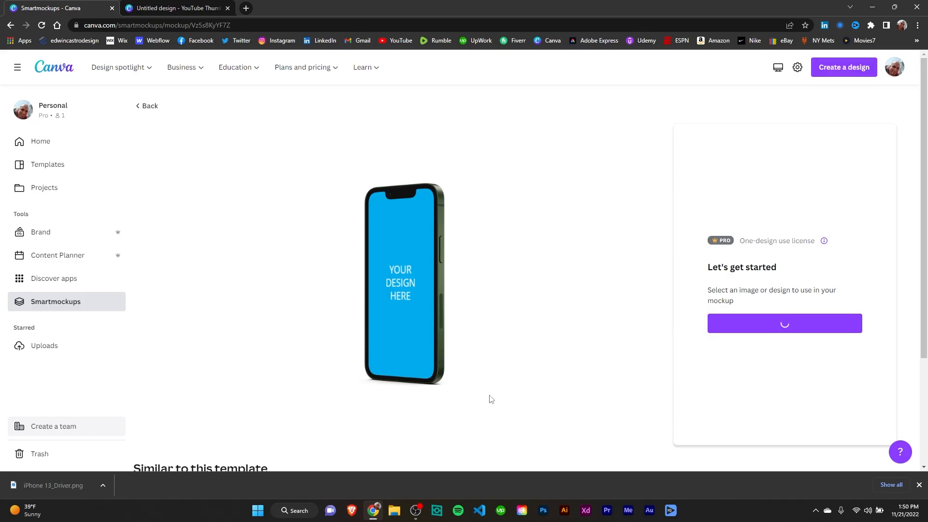
click(716, 317)
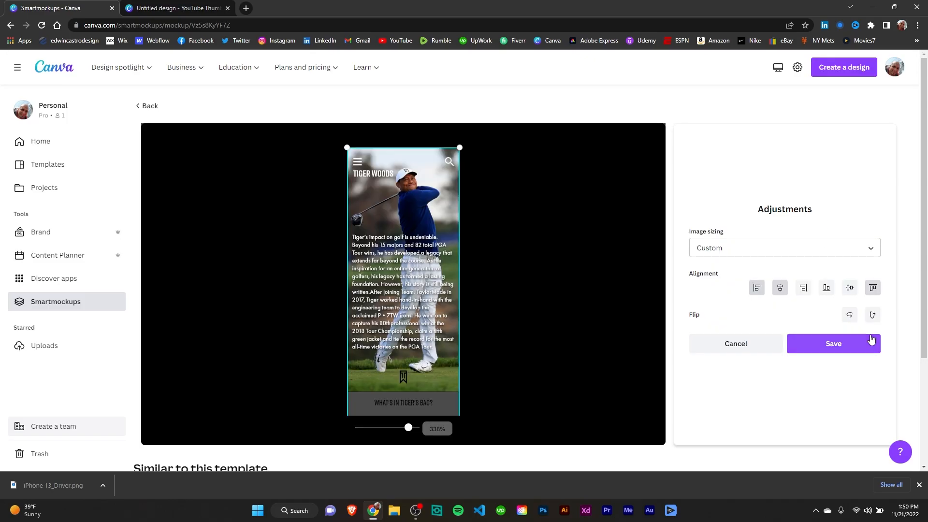
click(856, 351)
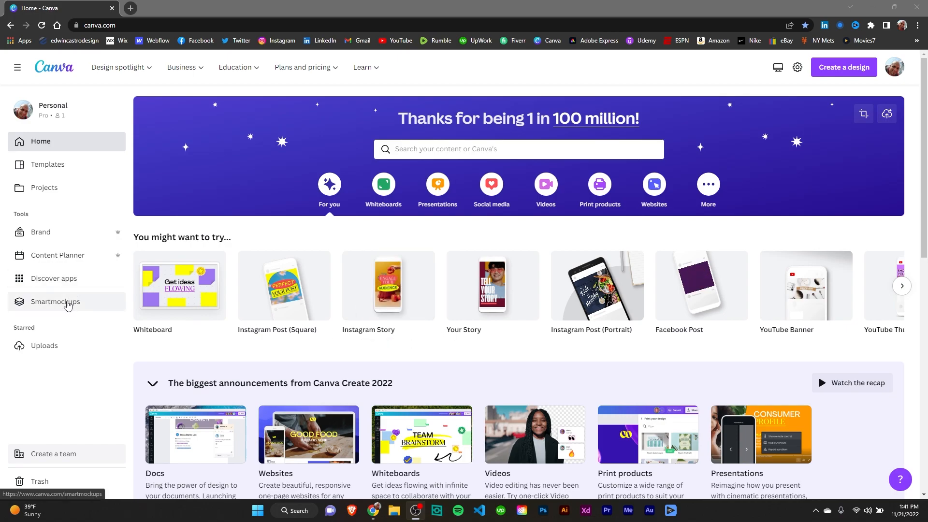
Open Smartmockups and browse the Print, Packaging, Apparel, Home & living and Technology mockup categories
click(50, 305)
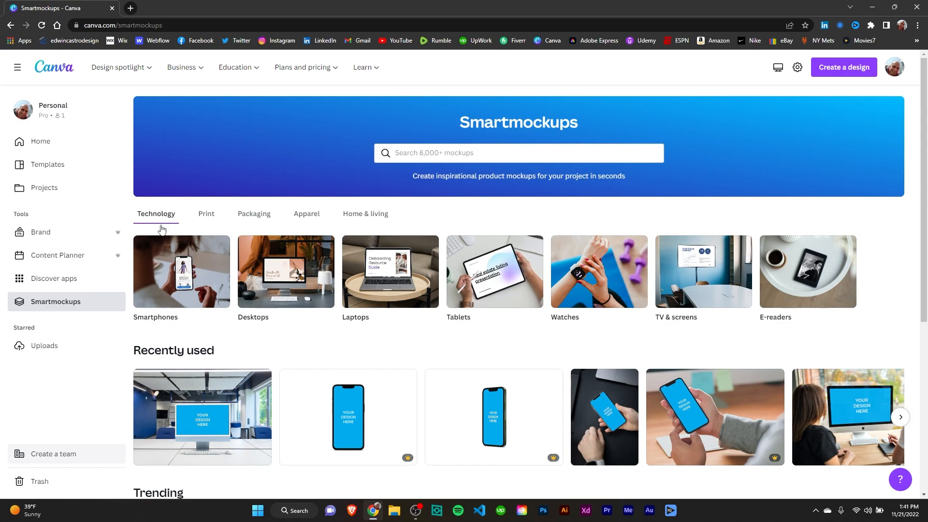
click(207, 216)
click(264, 215)
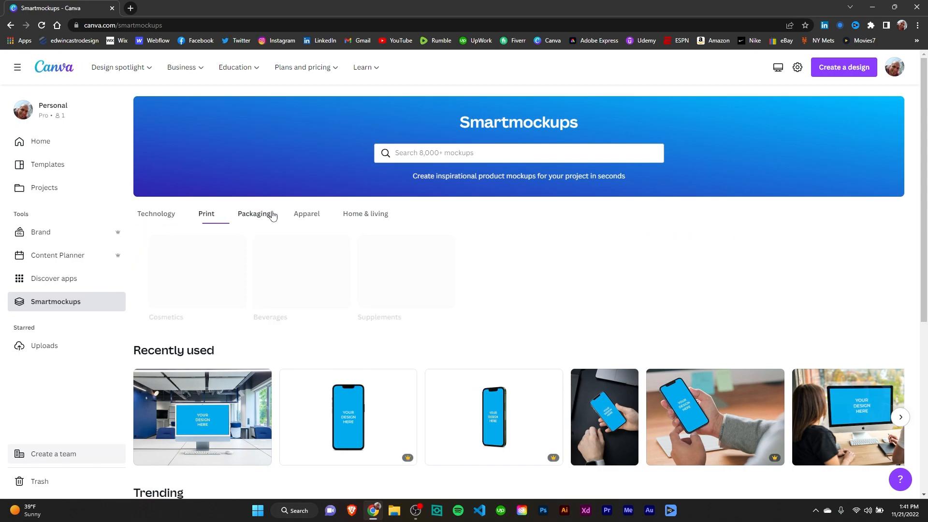
click(308, 218)
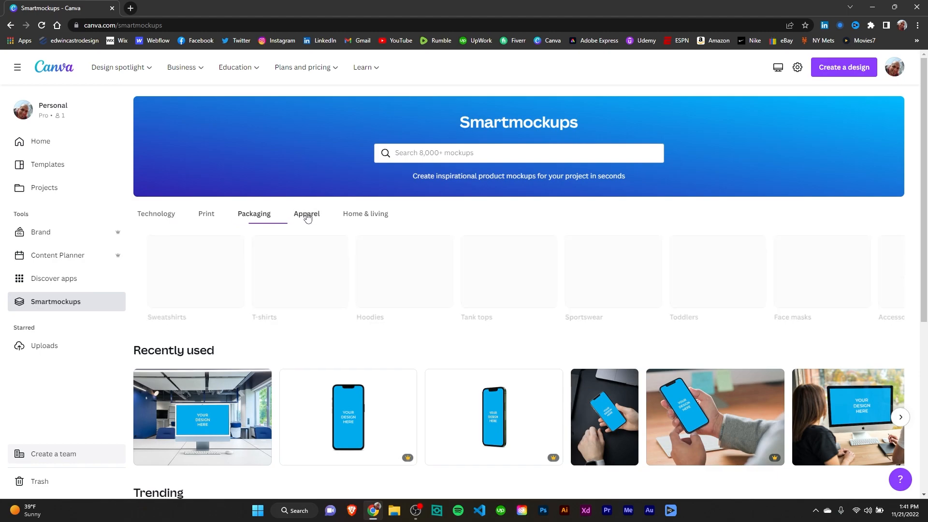
click(360, 217)
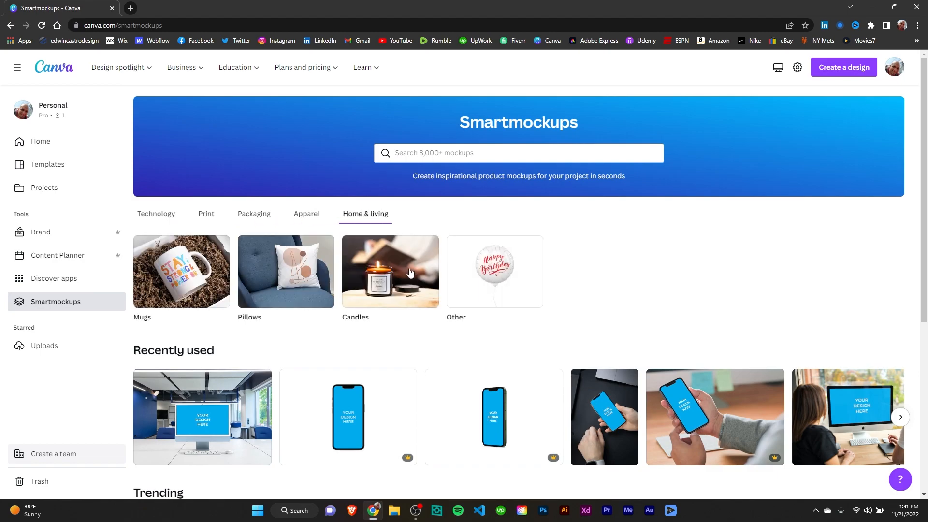
click(155, 218)
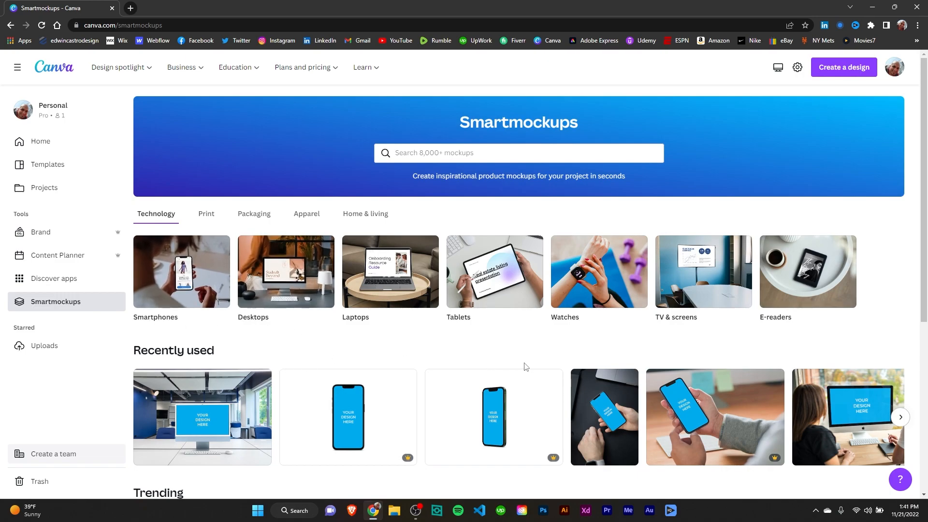
Scroll through the Recently used, Trending and New mockup sections, paging through the New carousel
scroll(428, 379, down, 2)
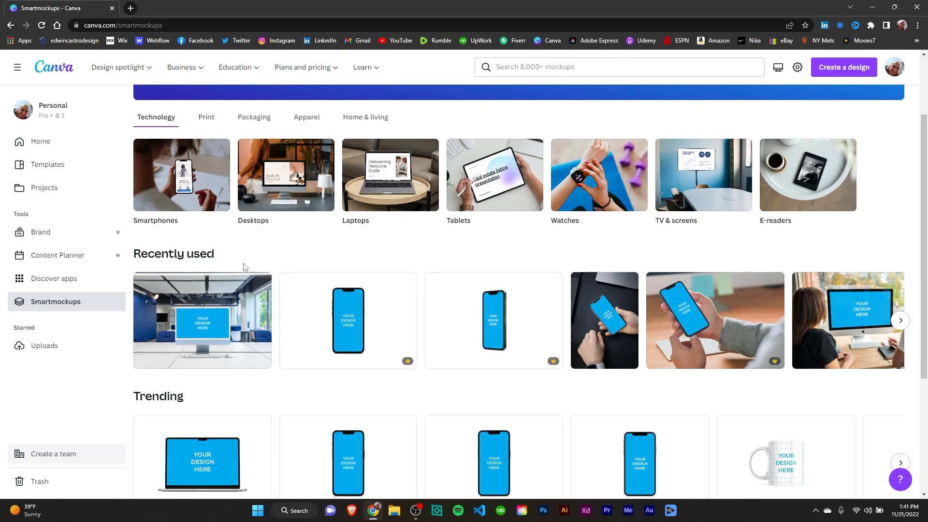
scroll(386, 358, up, 2)
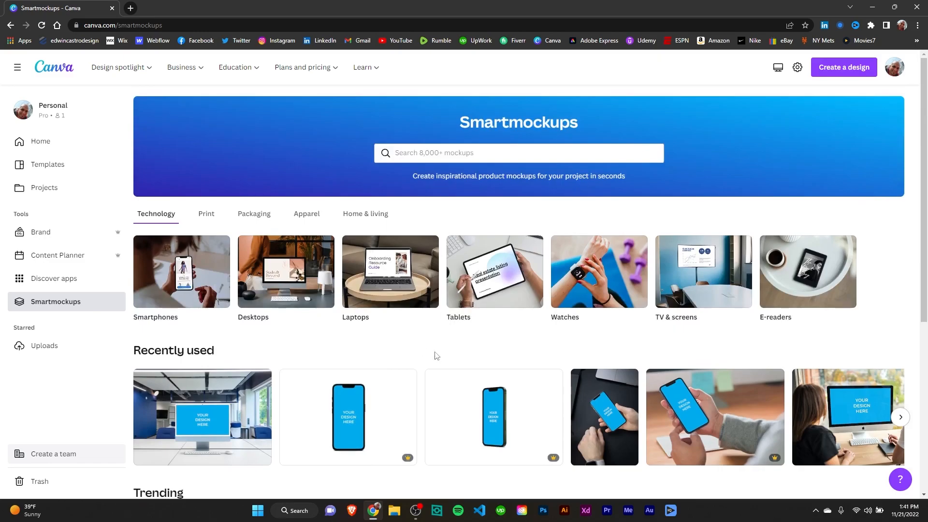
scroll(476, 353, down, 1)
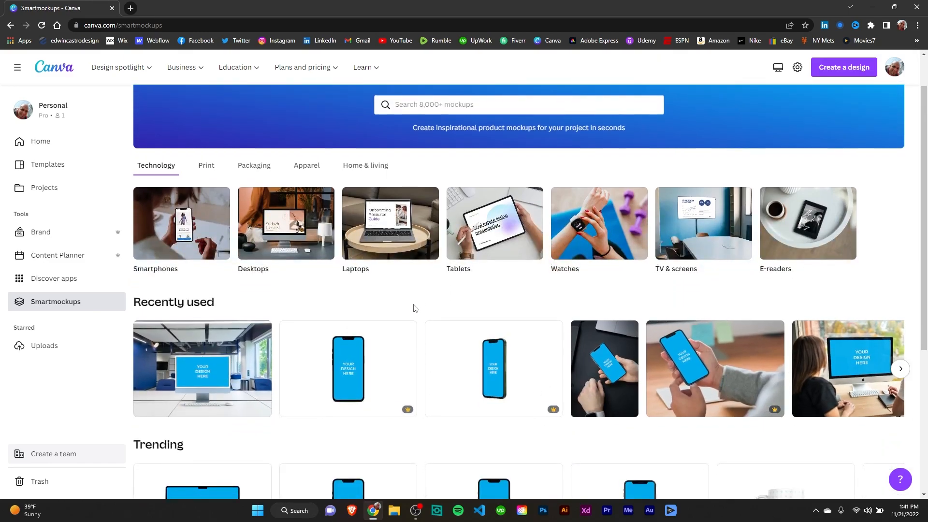
scroll(417, 308, down, 5)
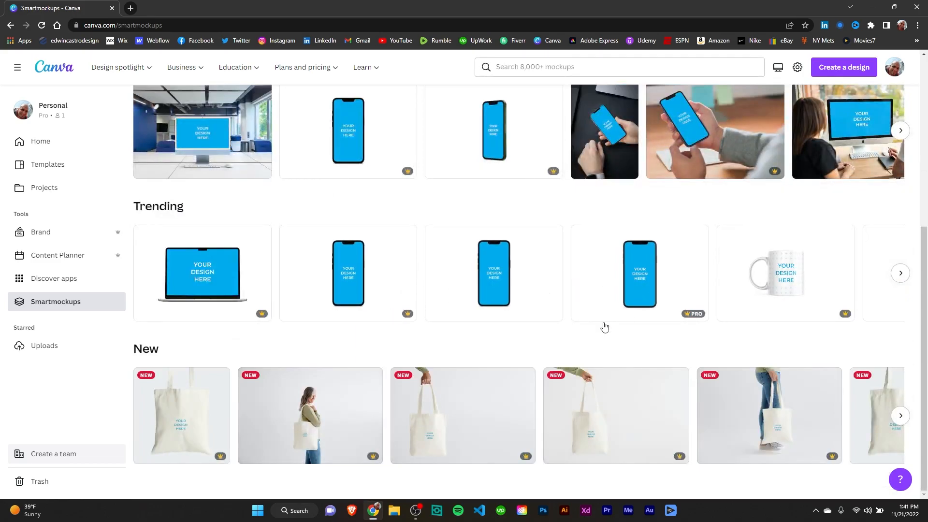
scroll(226, 263, up, 1)
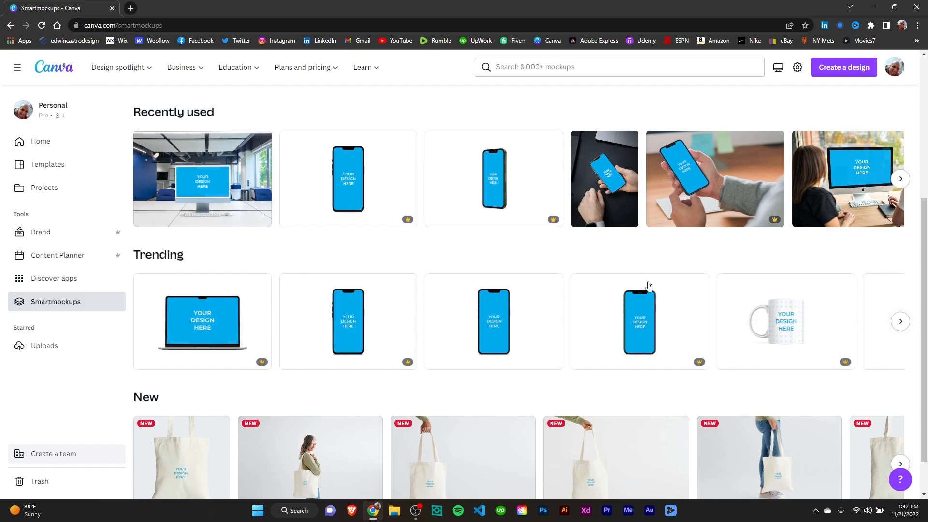
scroll(561, 321, down, 1)
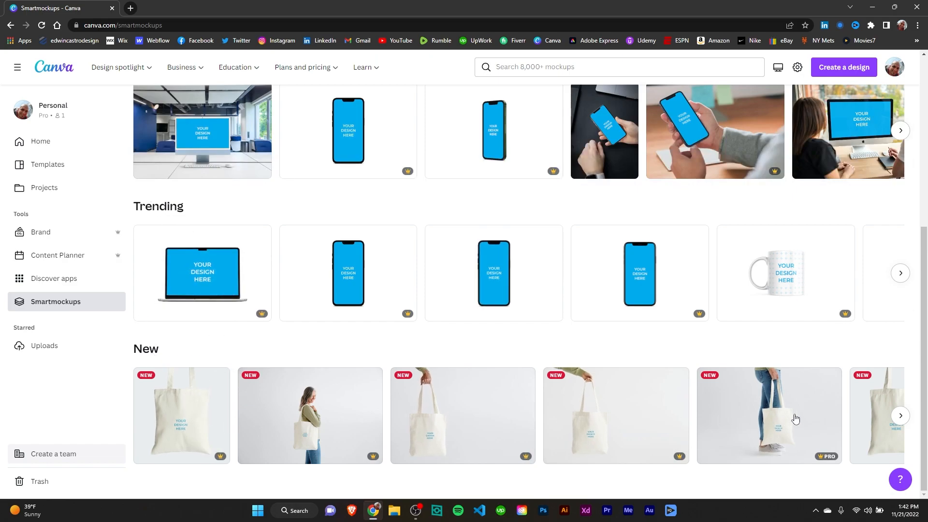
click(900, 417)
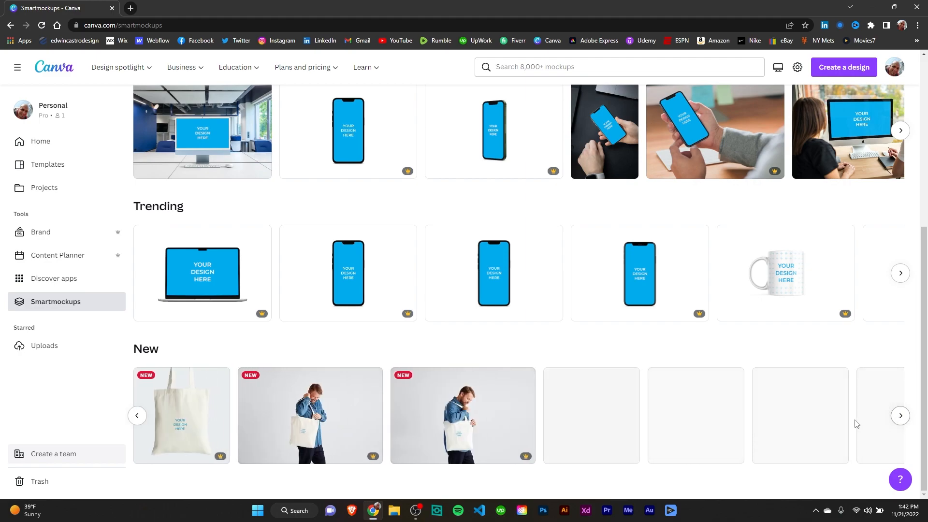
click(137, 416)
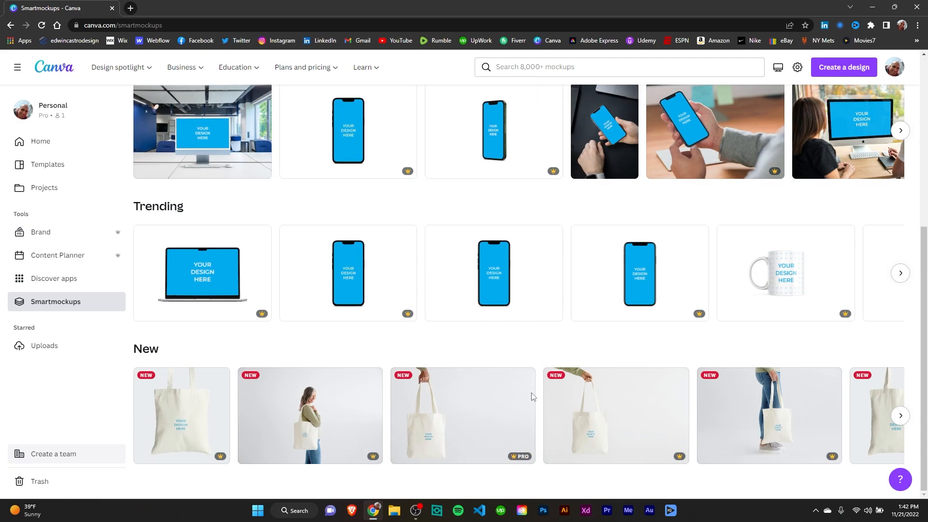
scroll(533, 394, up, 5)
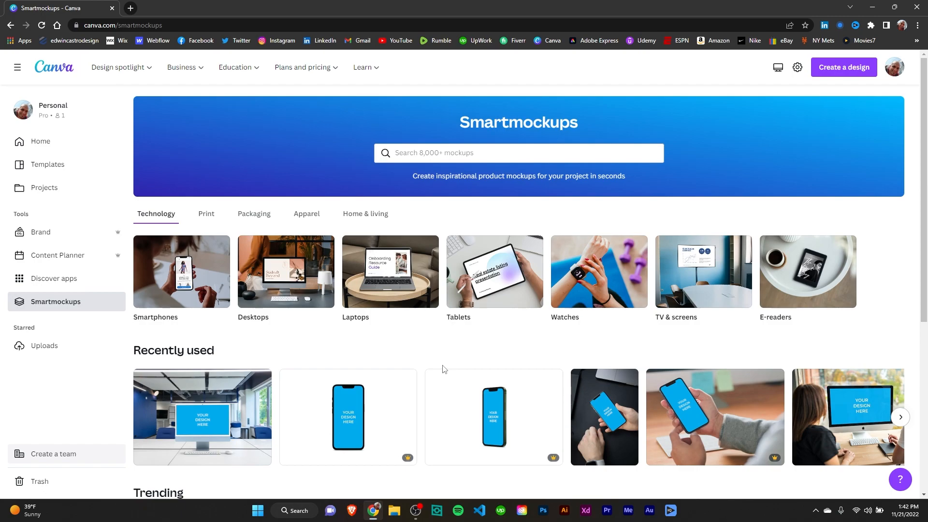
scroll(441, 372, down, 1)
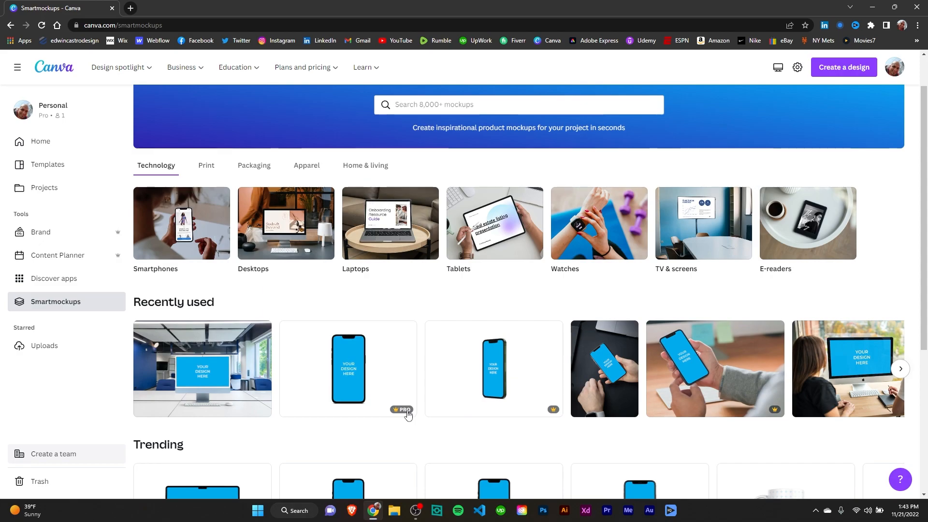
scroll(464, 430, down, 4)
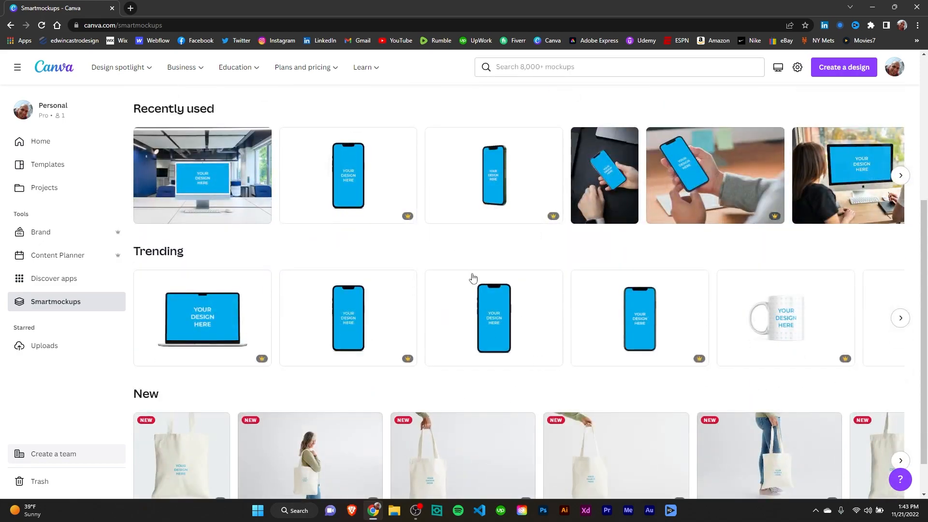
scroll(546, 410, up, 1)
scroll(547, 410, up, 5)
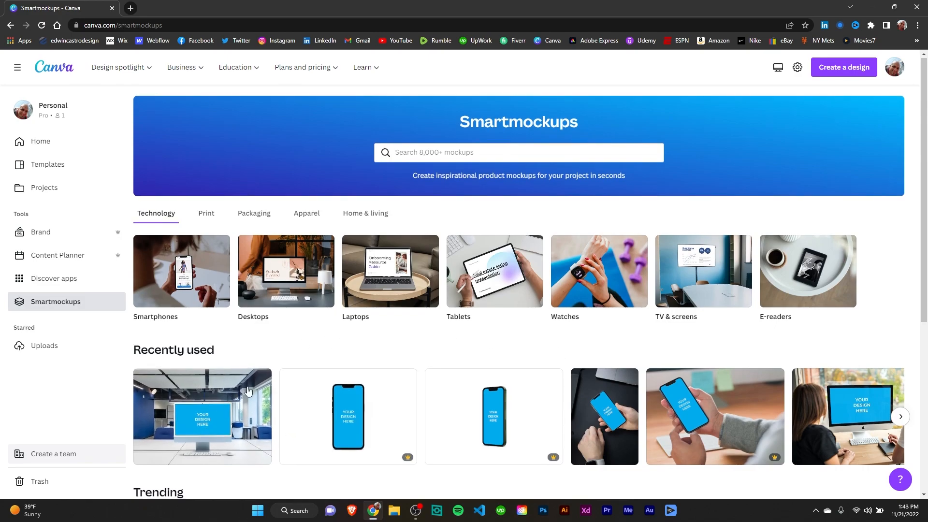
scroll(246, 388, down, 2)
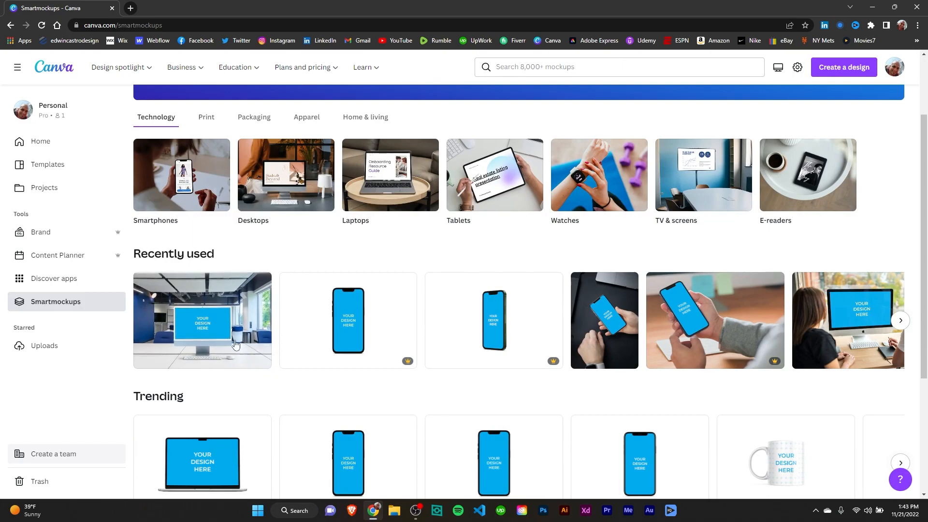
Open the office desktop mockup and insert the uploaded Web 1920 x 1080 - Home.png image into it
click(207, 294)
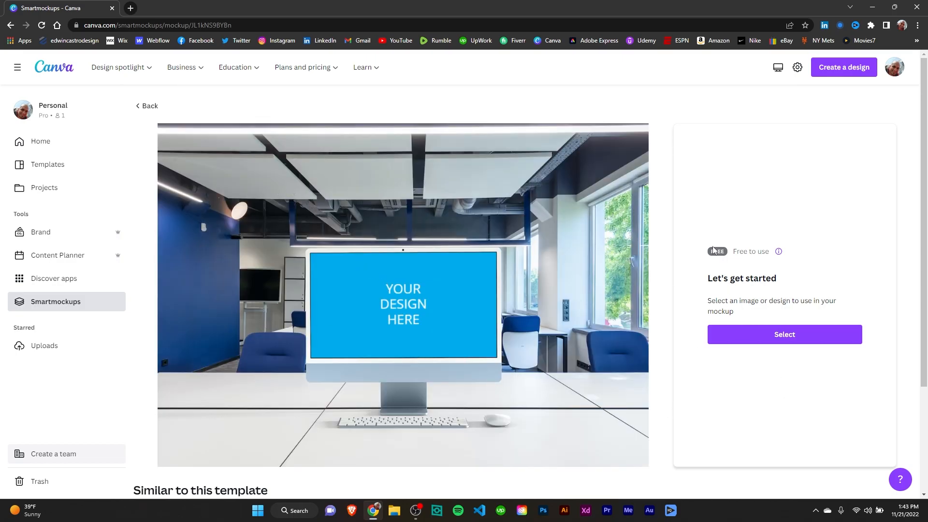
click(773, 338)
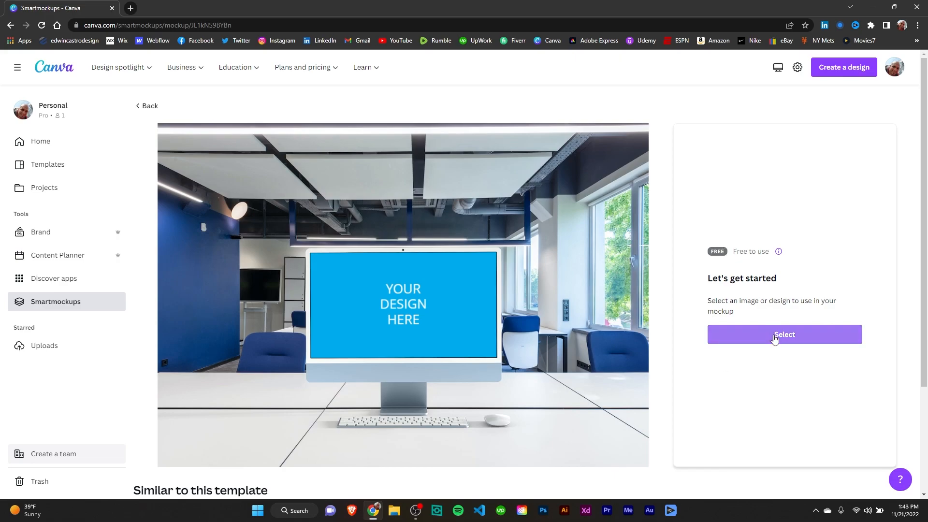
click(774, 339)
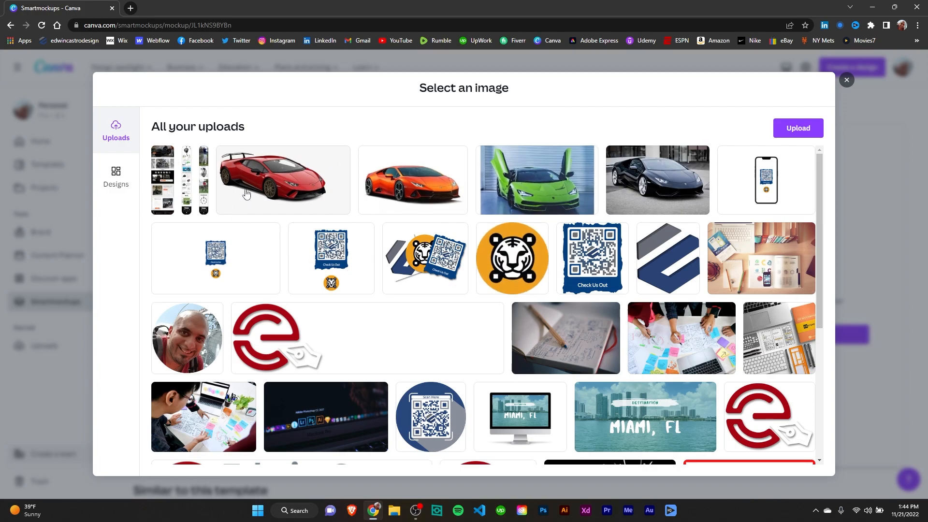
click(187, 181)
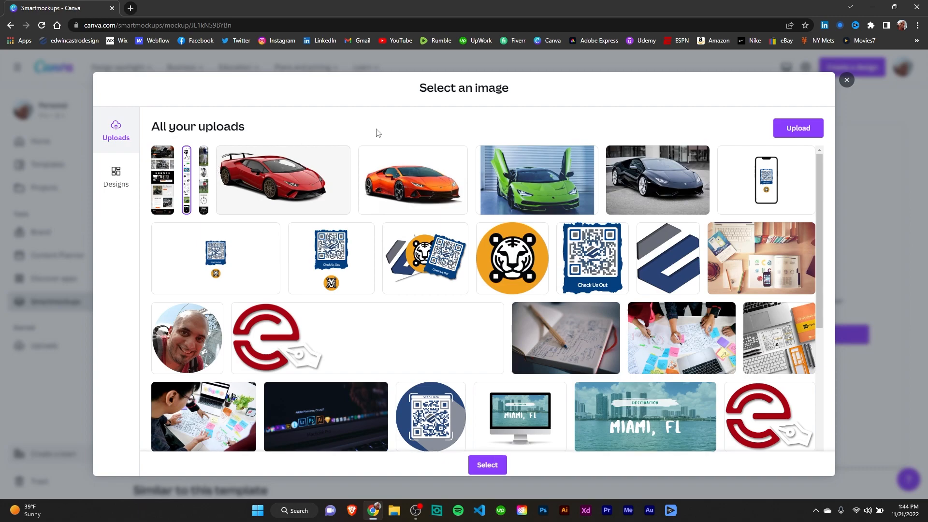
click(160, 174)
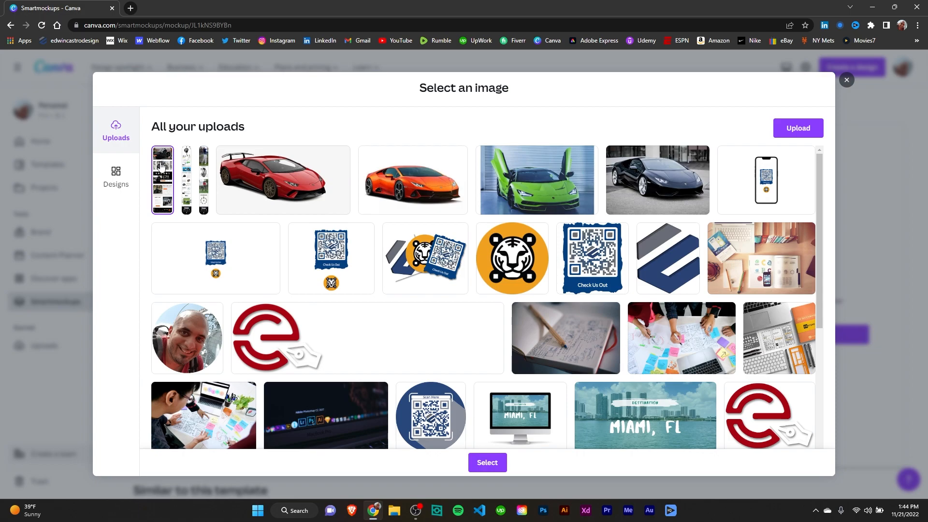
click(493, 468)
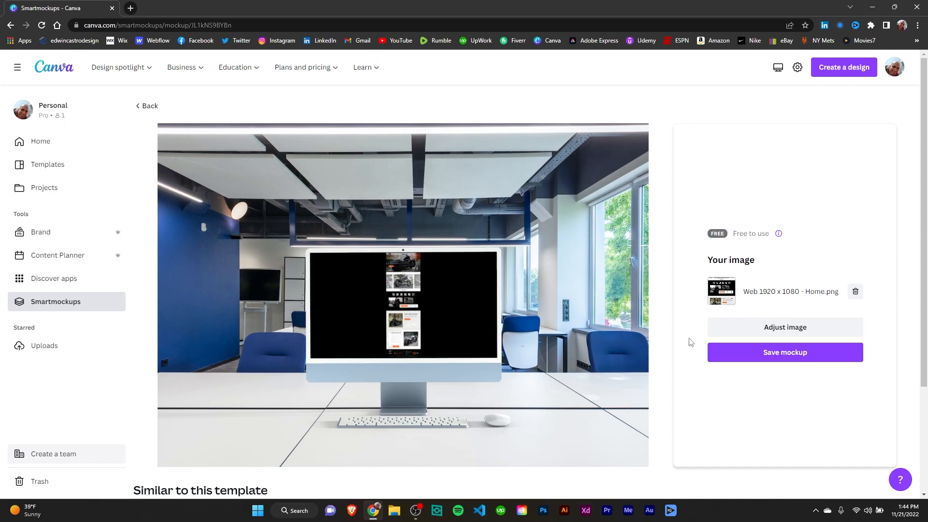
Open the image adjustments and enlarge the website image to fill the screen's width
click(784, 329)
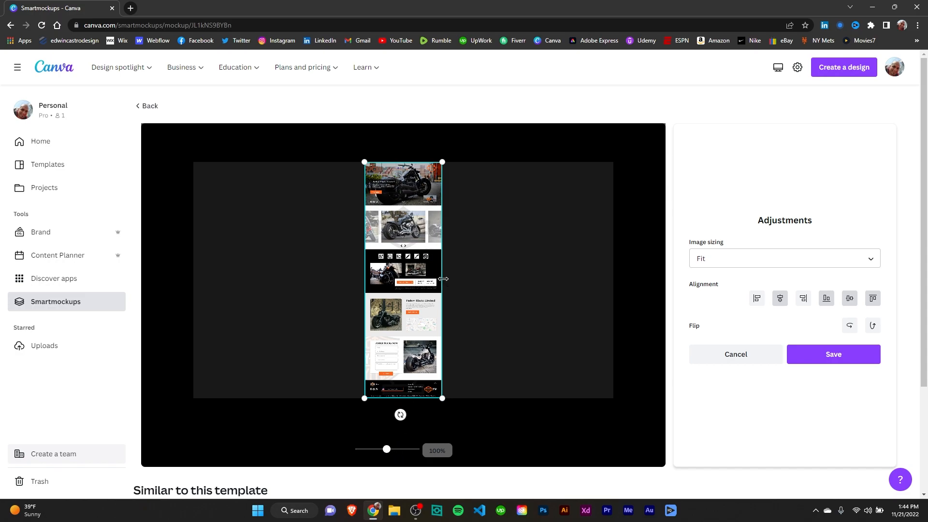
drag(443, 278, 614, 293)
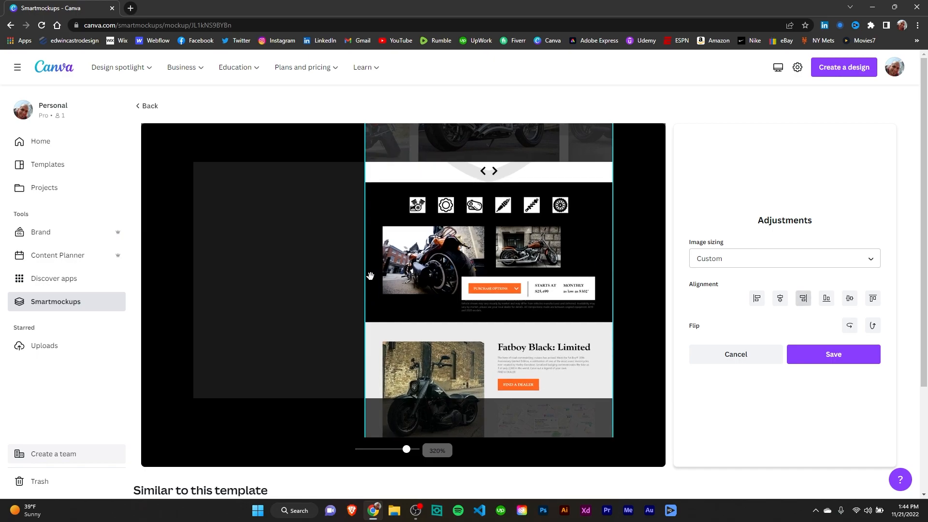
drag(365, 275, 191, 305)
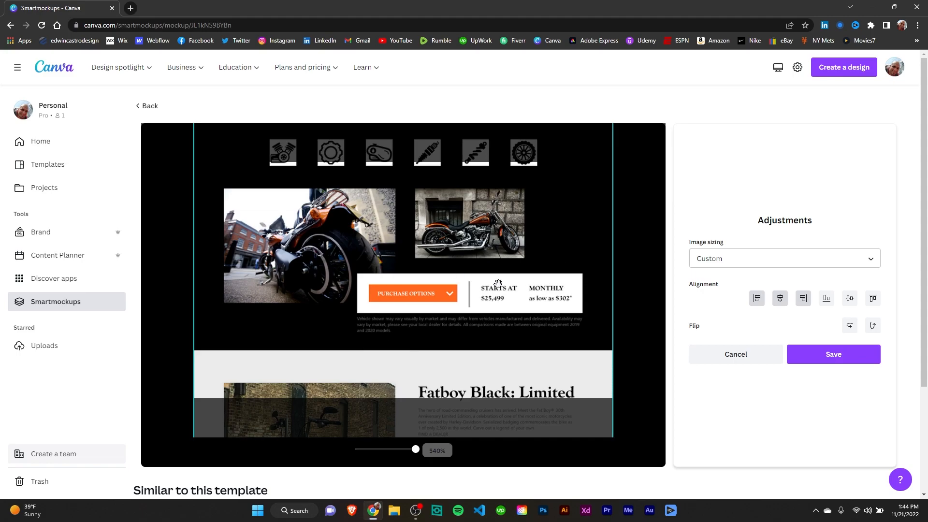
Move the website image so its hero section shows on screen and align it to the top
drag(458, 248, 458, 398)
drag(462, 289, 466, 384)
drag(477, 224, 481, 360)
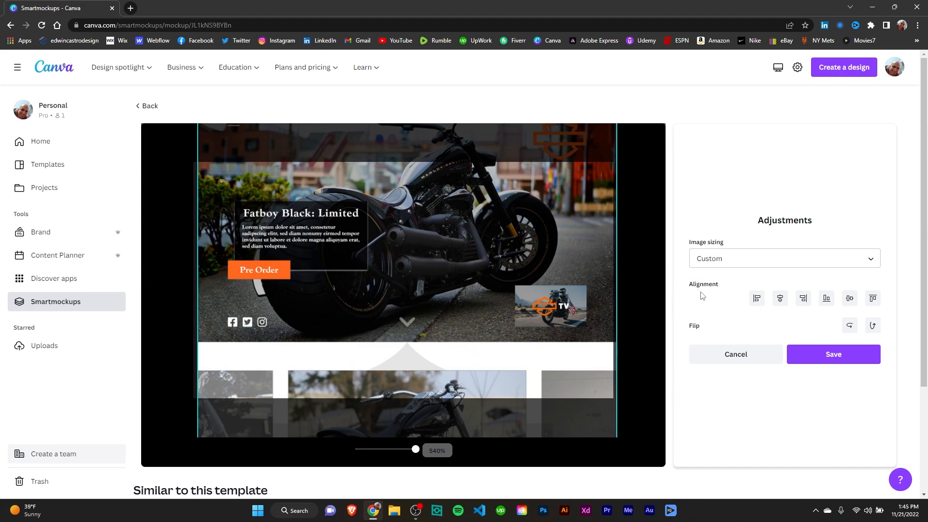
click(873, 299)
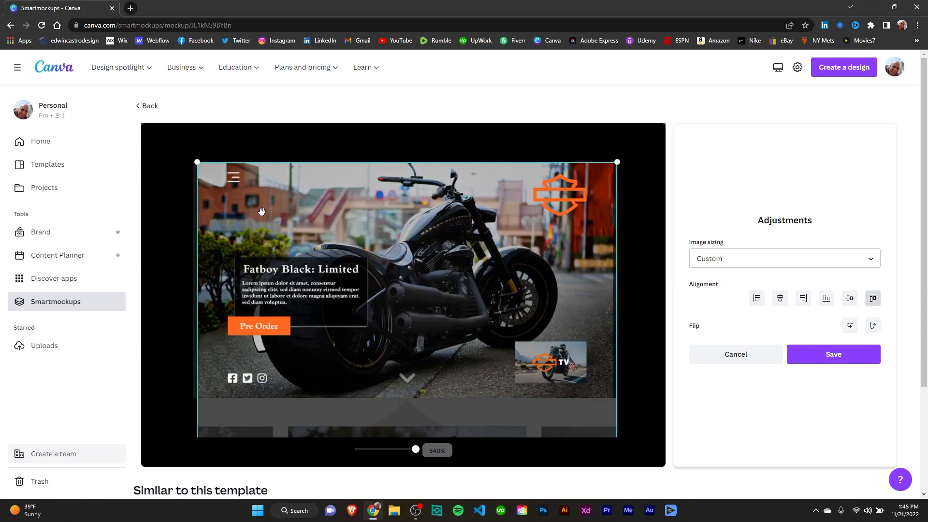
Center the website image horizontally on the screen and save the image adjustments
click(781, 303)
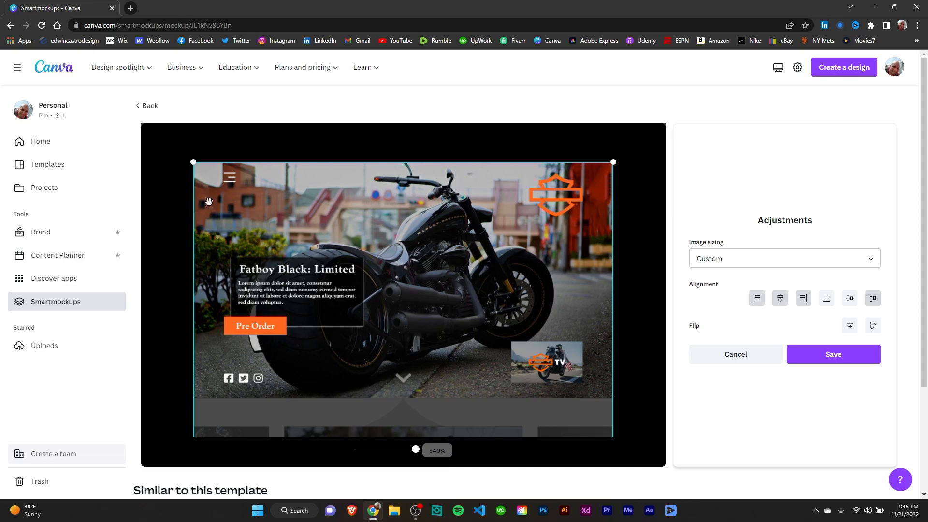
click(829, 357)
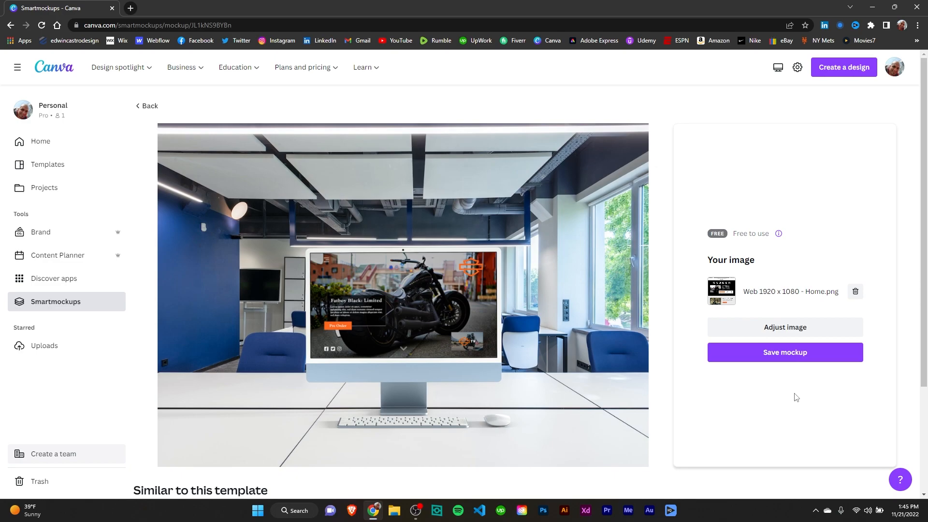
Save the mockup and use it in a new YouTube Thumbnail design
click(763, 359)
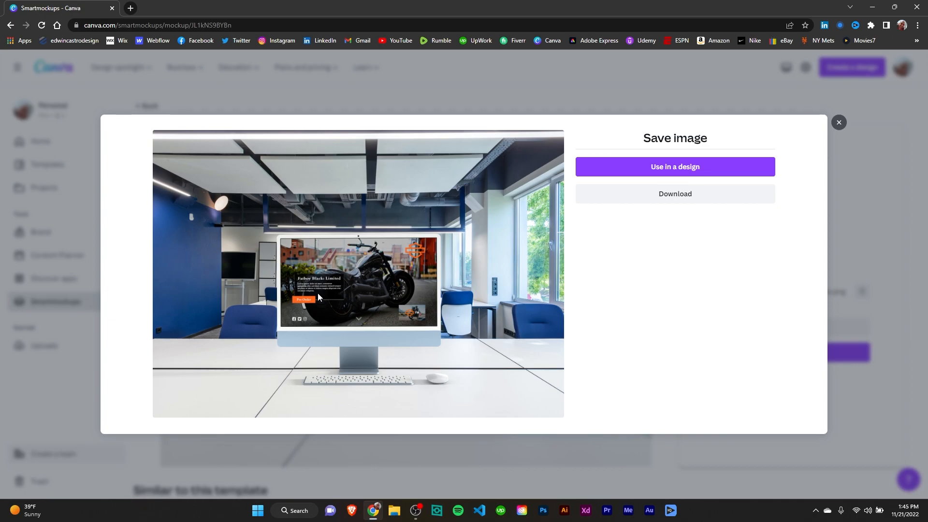
click(646, 172)
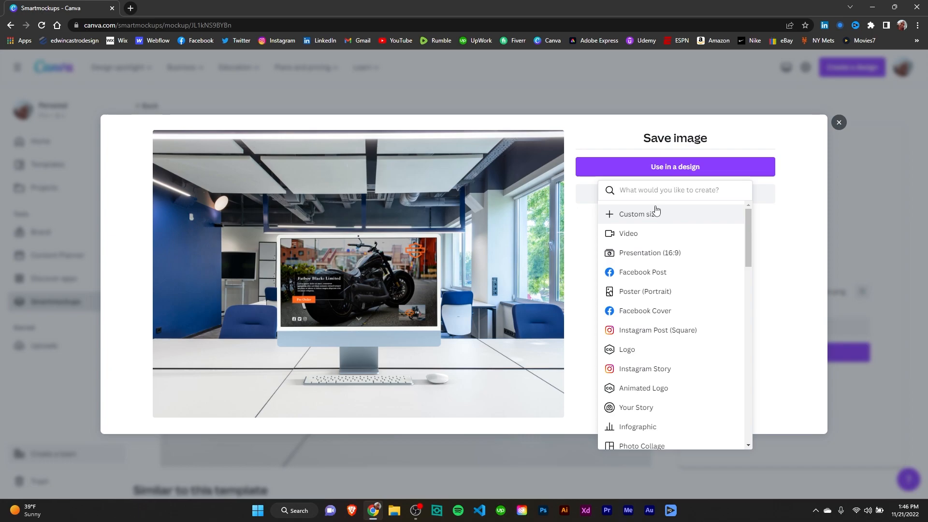
scroll(686, 353, down, 5)
scroll(681, 368, up, 5)
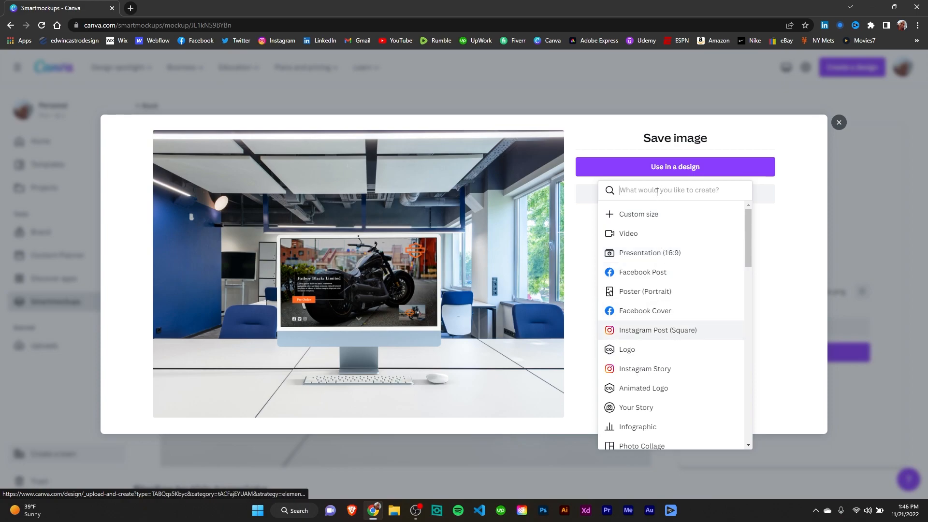
text(Youtube)
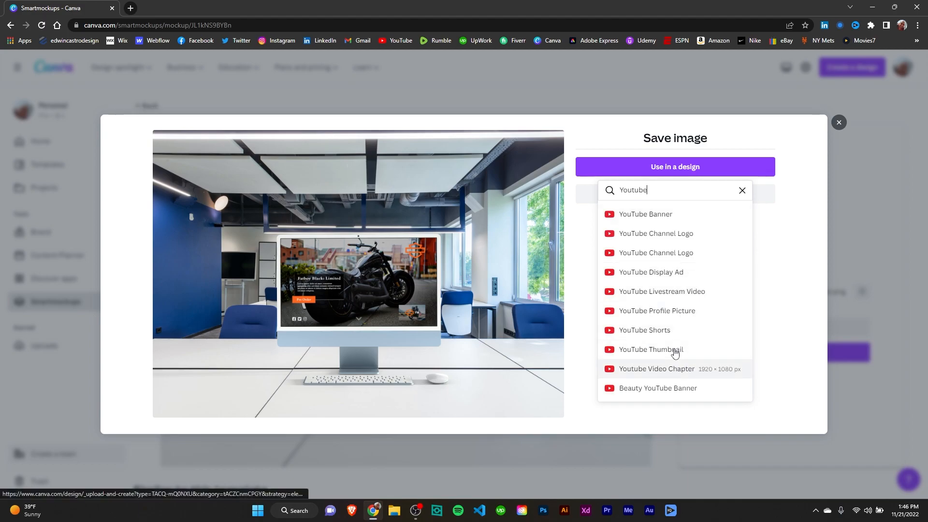
click(674, 349)
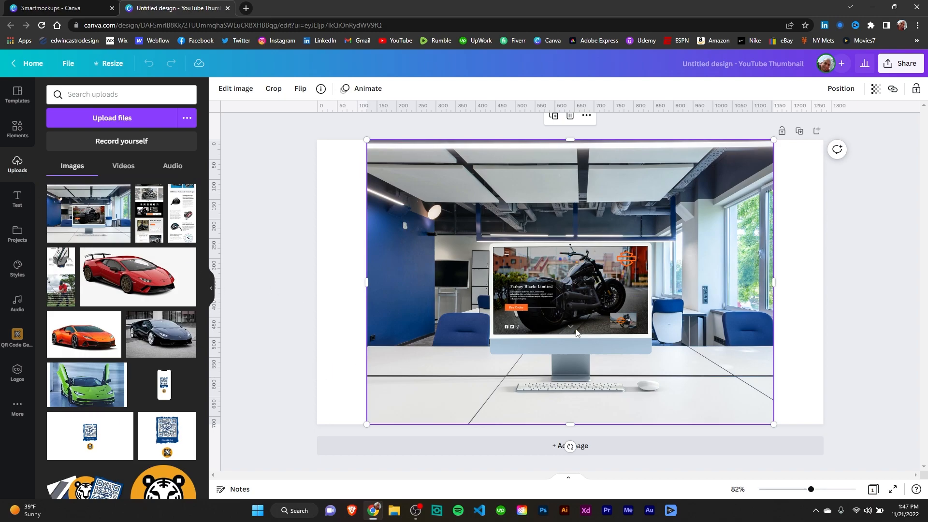
drag(638, 312, 666, 313)
click(296, 294)
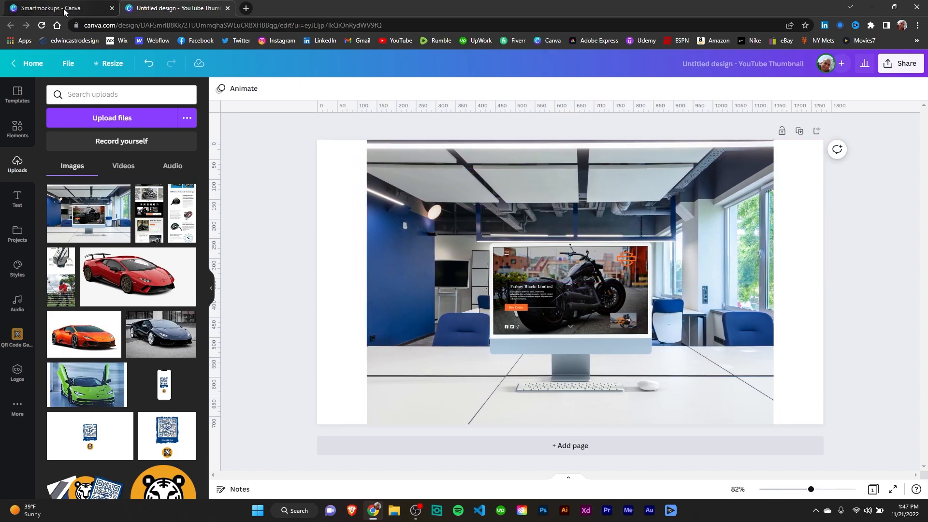
Return to the mockup tab, close the save dialog and go back to the Smartmockups gallery
click(65, 11)
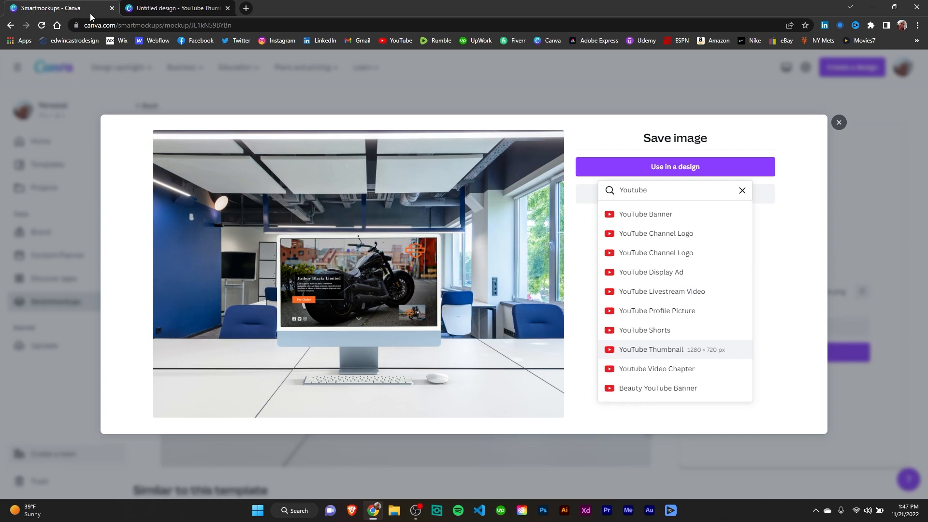
click(839, 125)
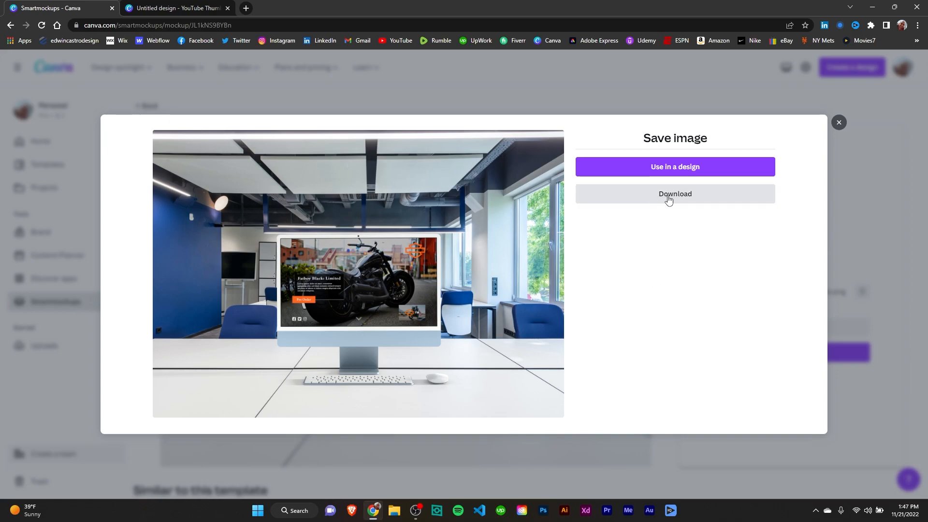
click(839, 123)
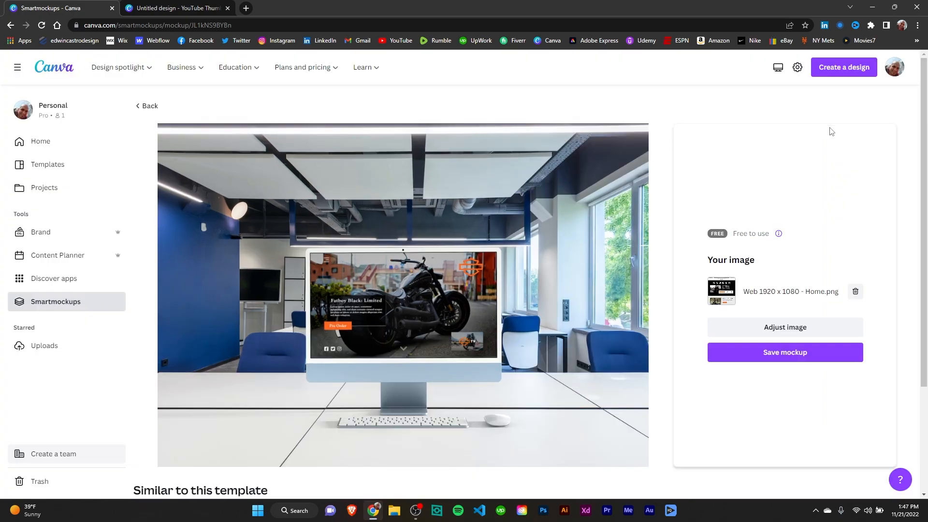
click(855, 291)
click(150, 106)
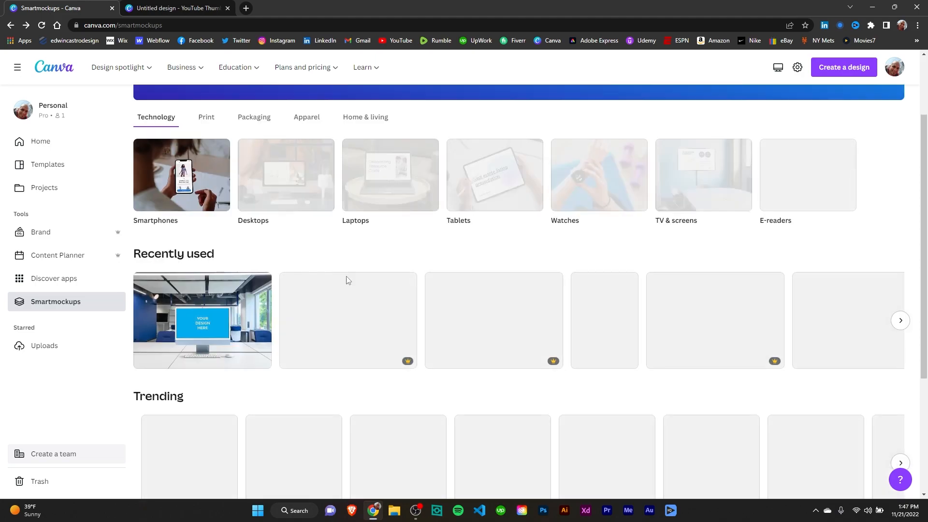
Open the phone mockup from Recently used and insert the uploaded Driver.png image into it
scroll(454, 183, up, 2)
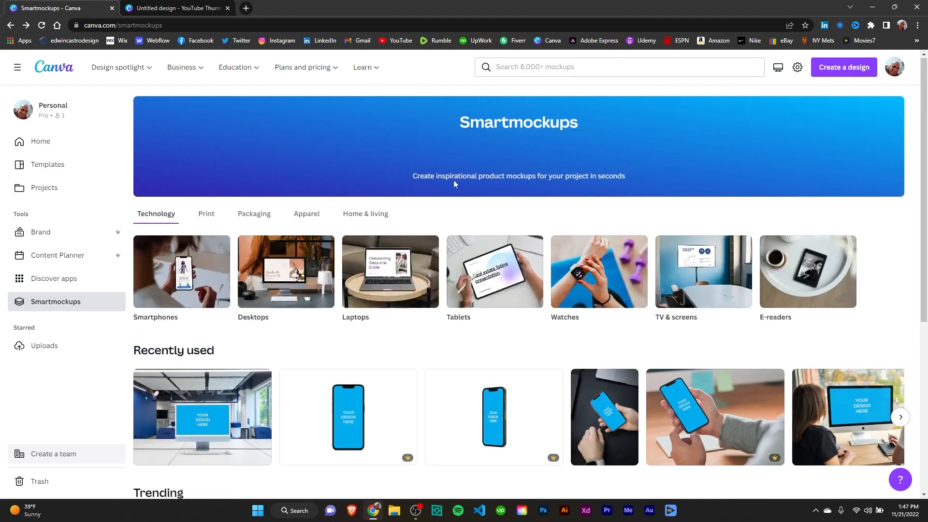
scroll(506, 356, down, 4)
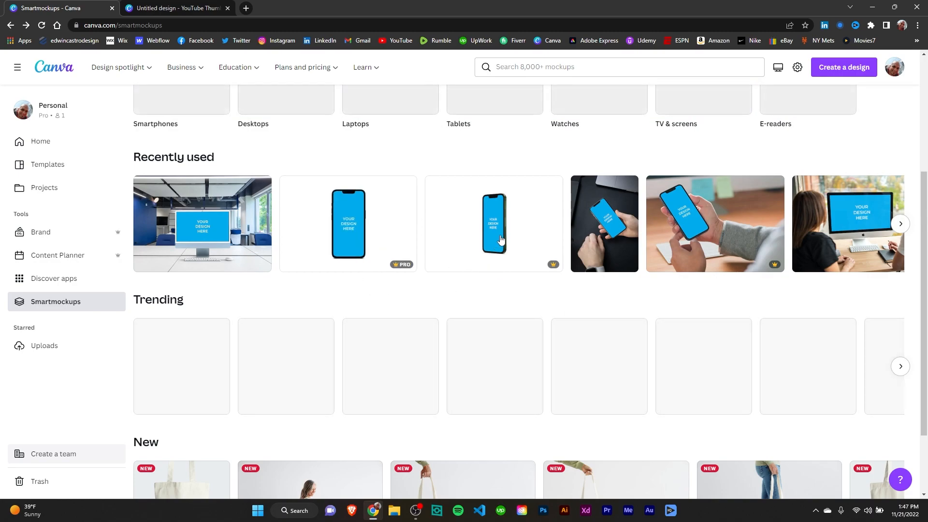
click(337, 240)
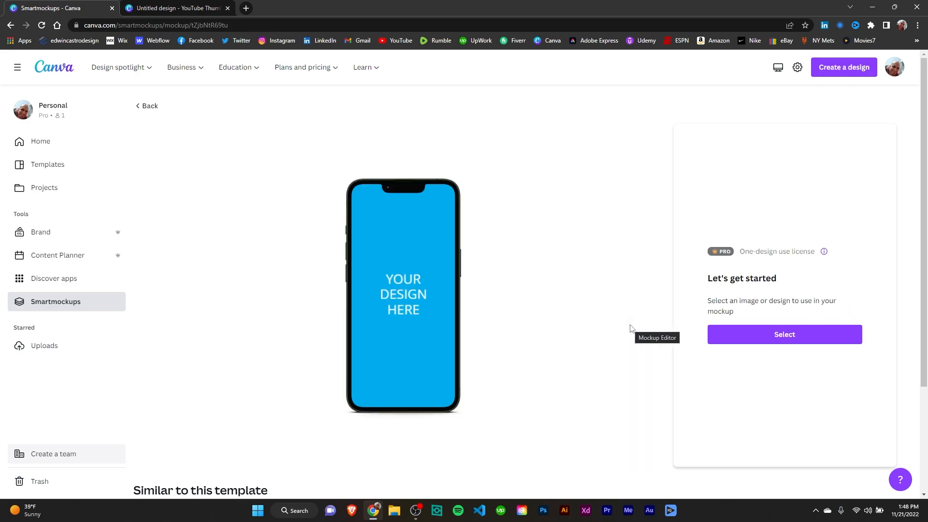
click(779, 337)
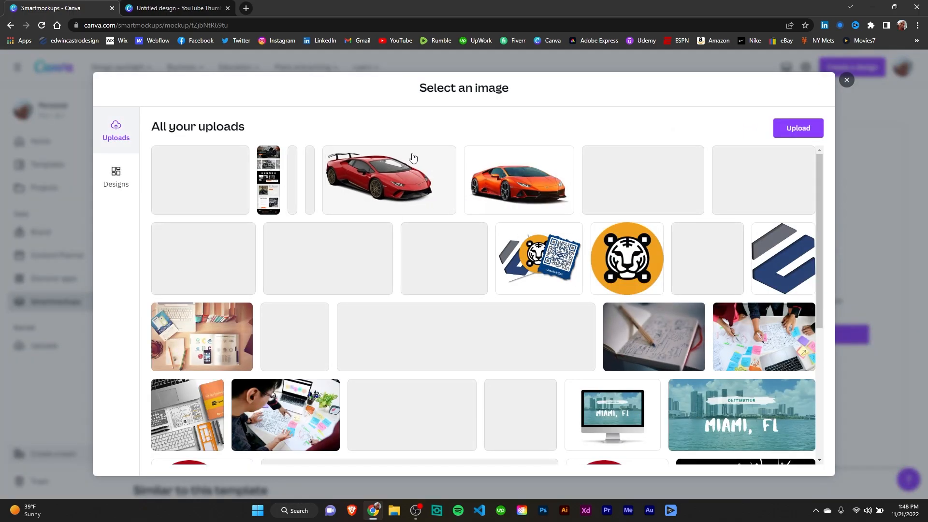
click(292, 167)
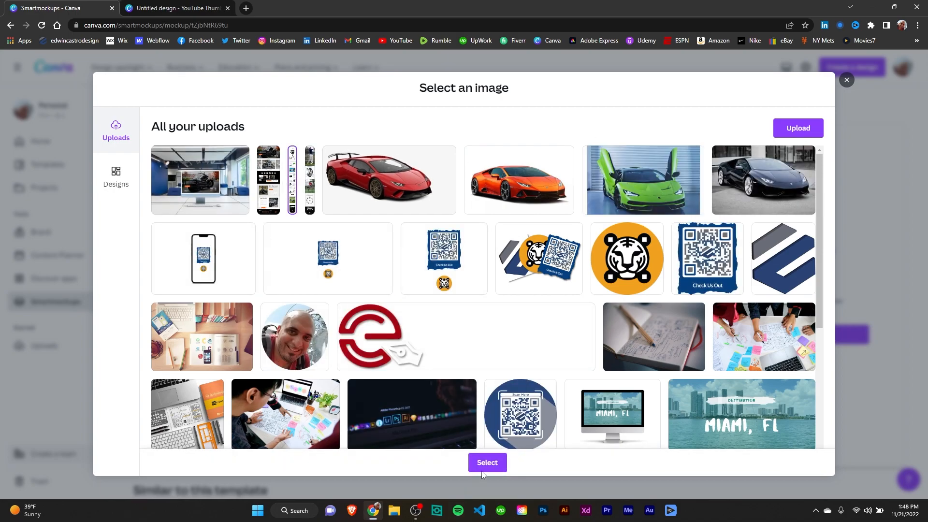
click(487, 463)
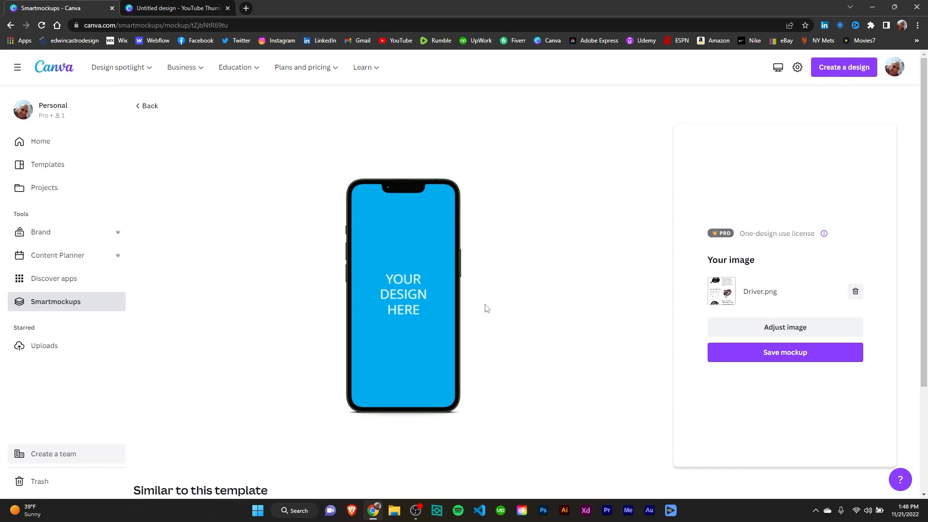
Open the image adjustments and enlarge the Driver image to fill the phone screen's width
click(764, 327)
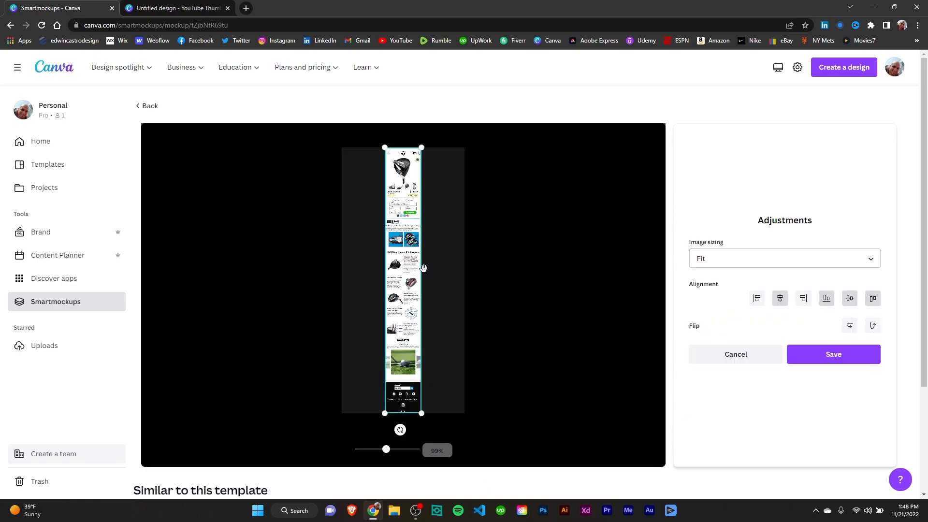
drag(422, 267, 467, 273)
drag(385, 267, 378, 270)
drag(455, 262, 465, 262)
drag(375, 262, 342, 269)
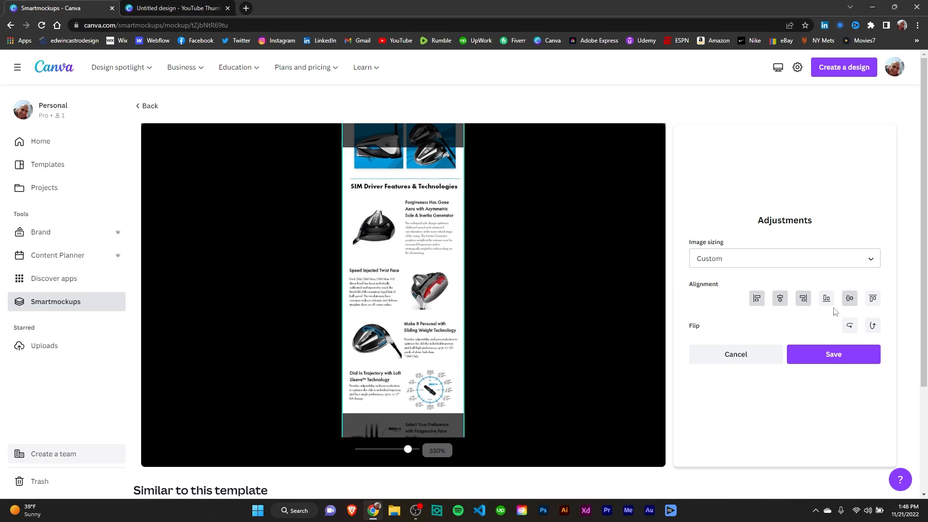
Align the Driver image to the top of the screen and save the adjustments
click(873, 300)
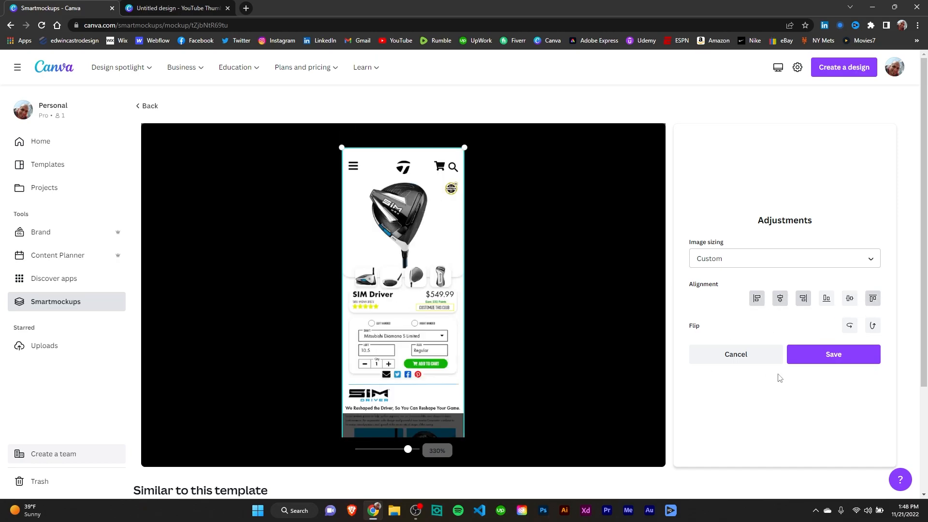
click(836, 356)
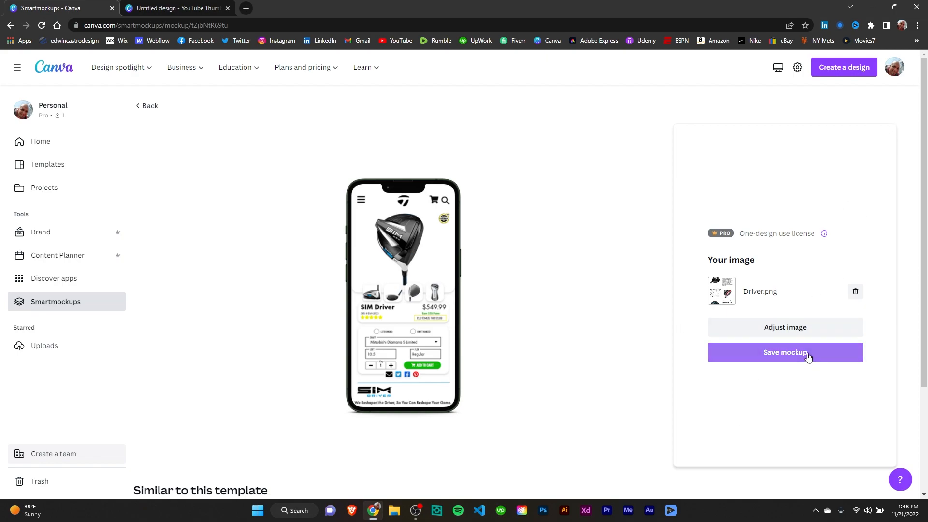
Save the phone mockup and download it to the Desktop as the PNG file iPhone 13_Driver
click(802, 357)
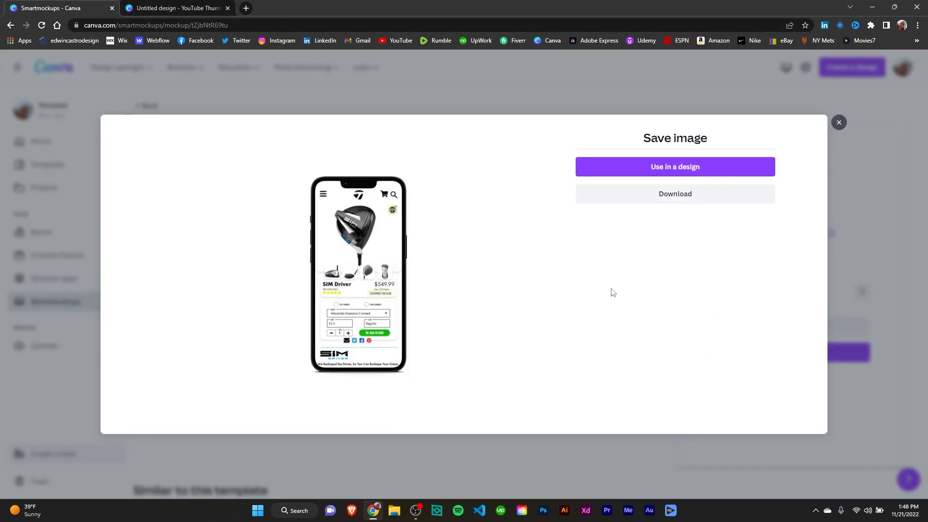
click(175, 8)
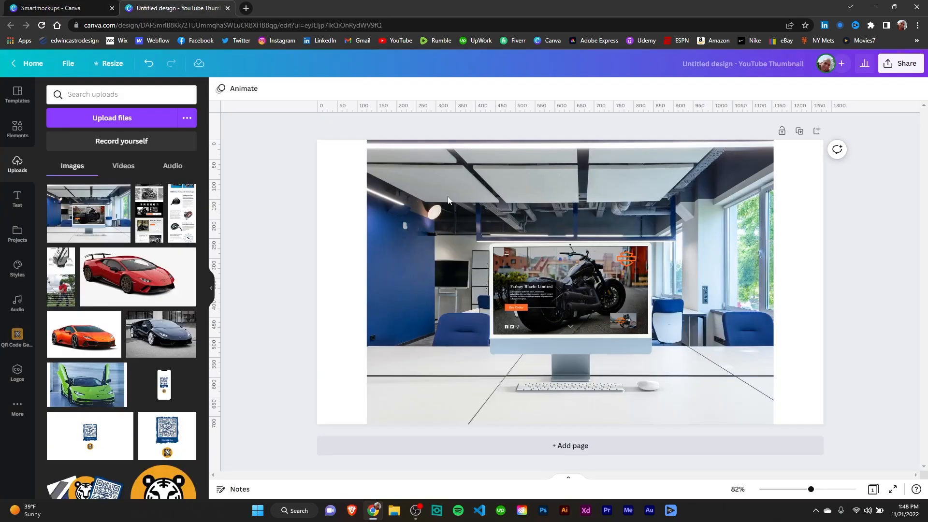
click(64, 9)
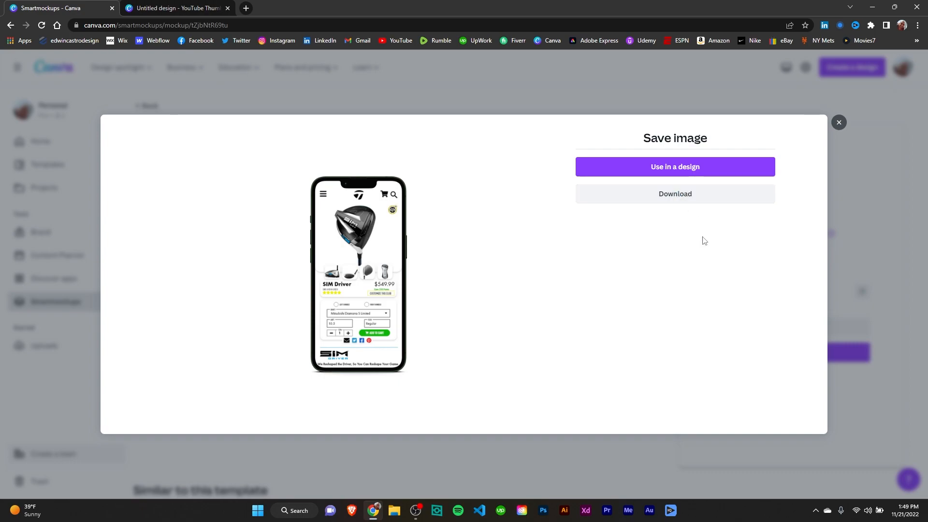
click(674, 202)
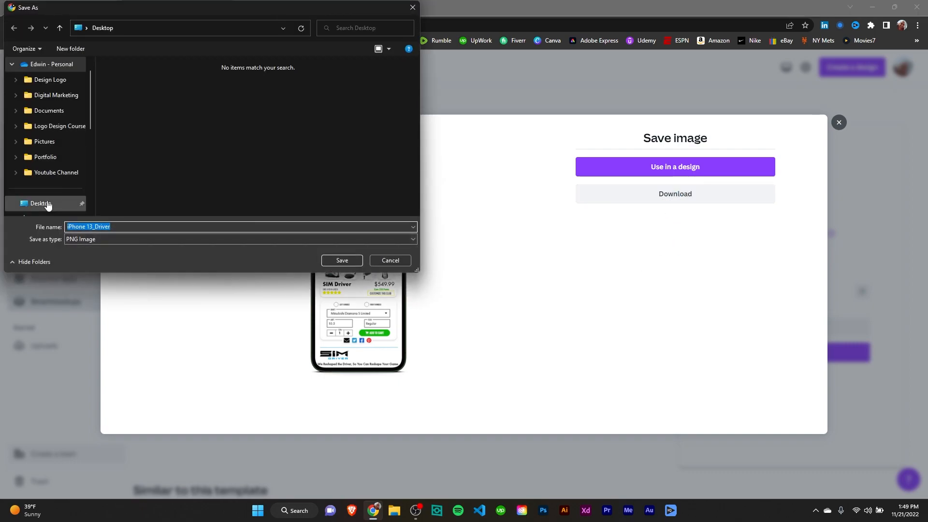
click(41, 203)
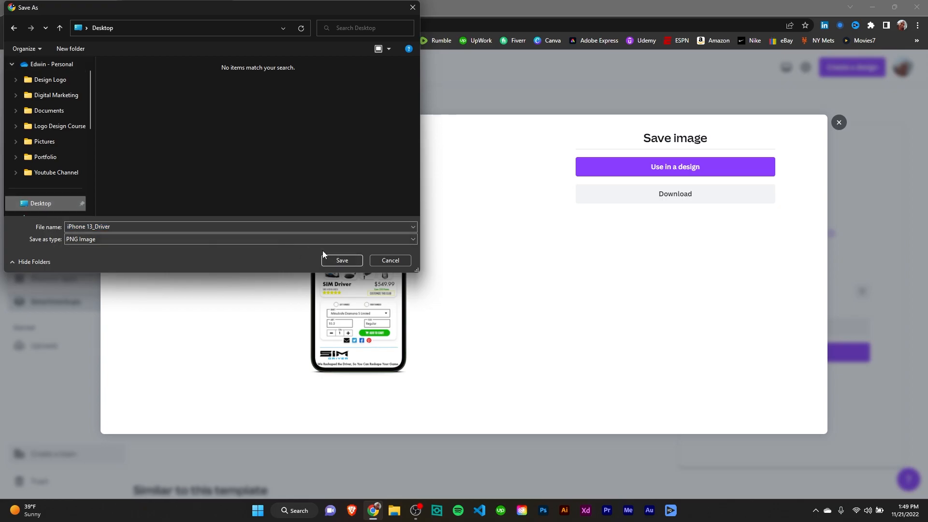
click(343, 262)
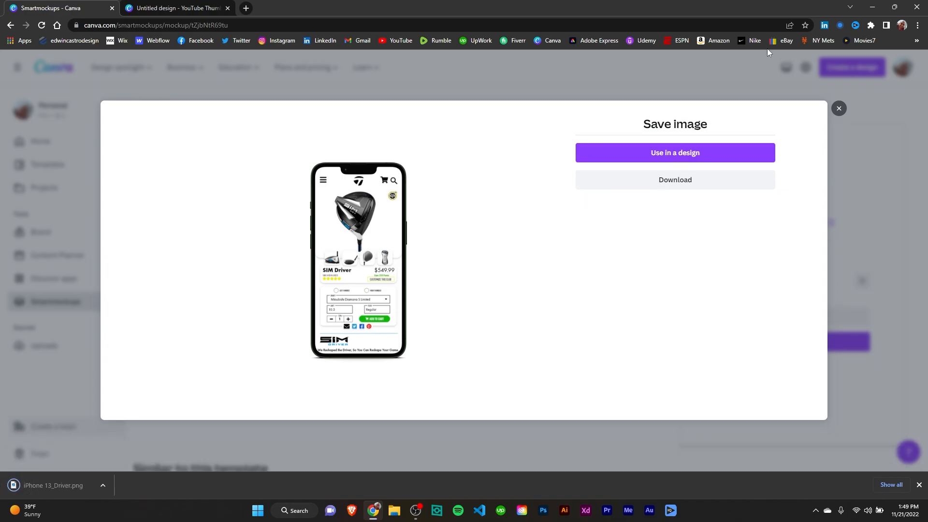
Open the downloaded iPhone 13_Driver.png from the desktop to view it, and return to the browser
click(873, 8)
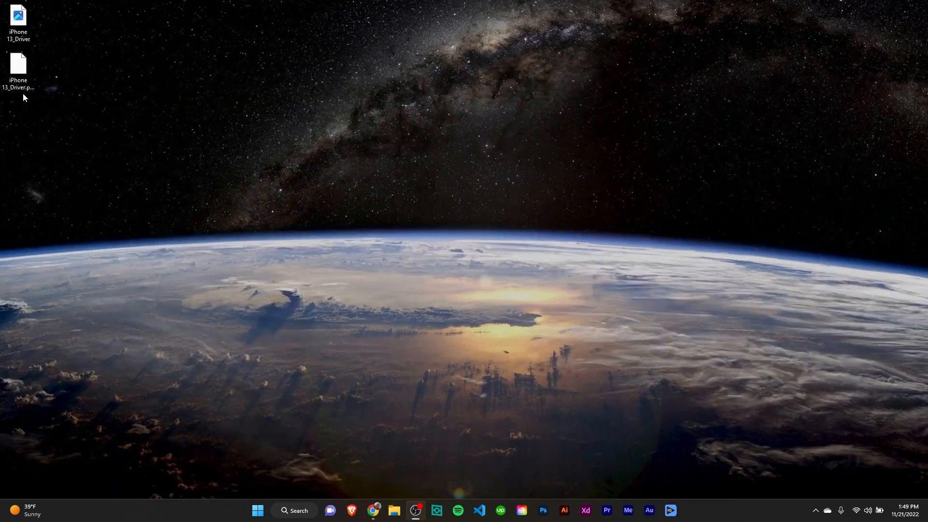
double_click(22, 19)
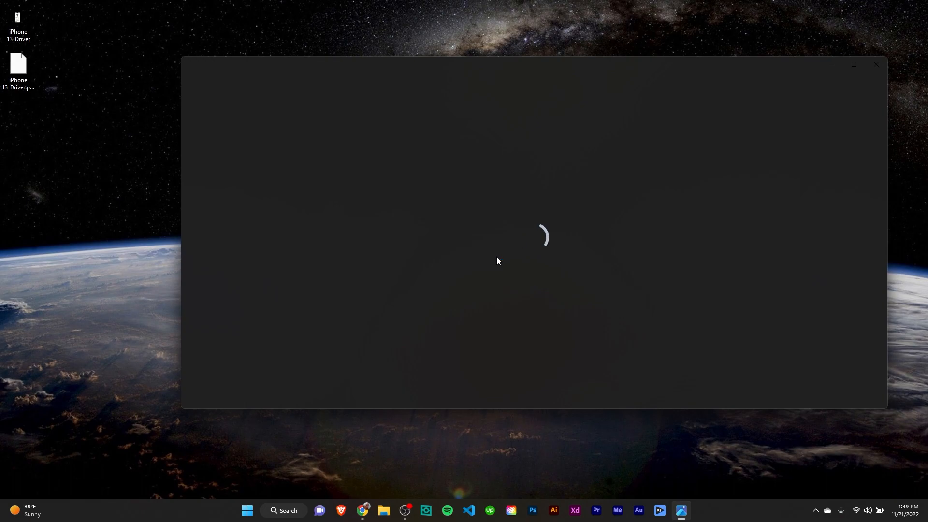
click(876, 65)
click(372, 515)
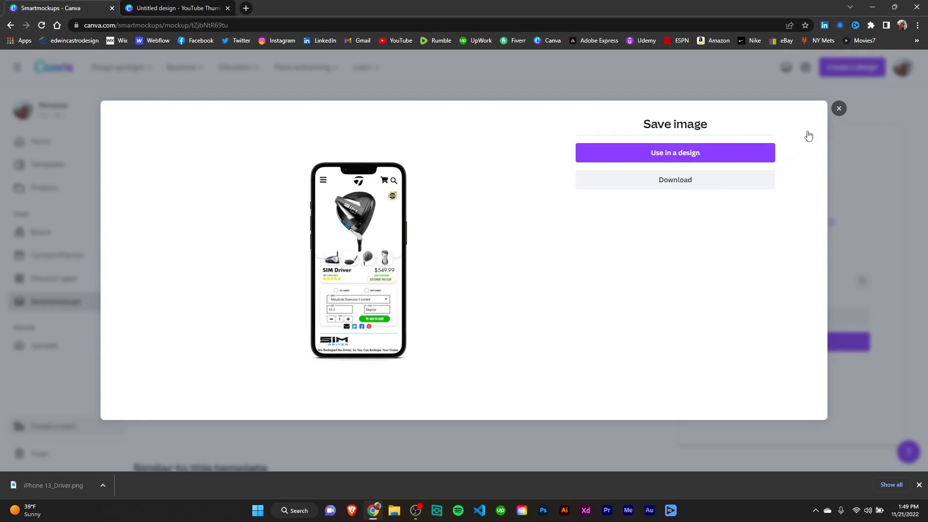
Close the save dialog, go back to the Smartmockups gallery and page through the Recently used mockups
click(840, 109)
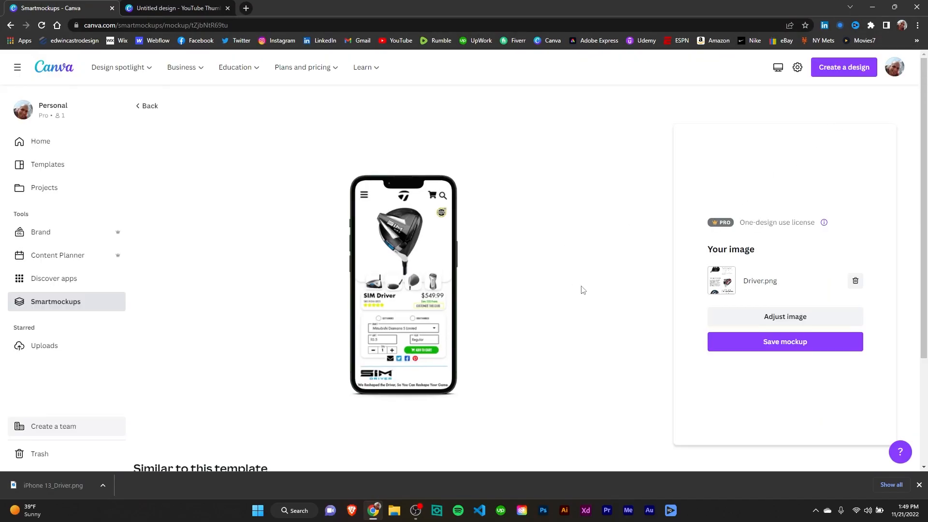
click(151, 109)
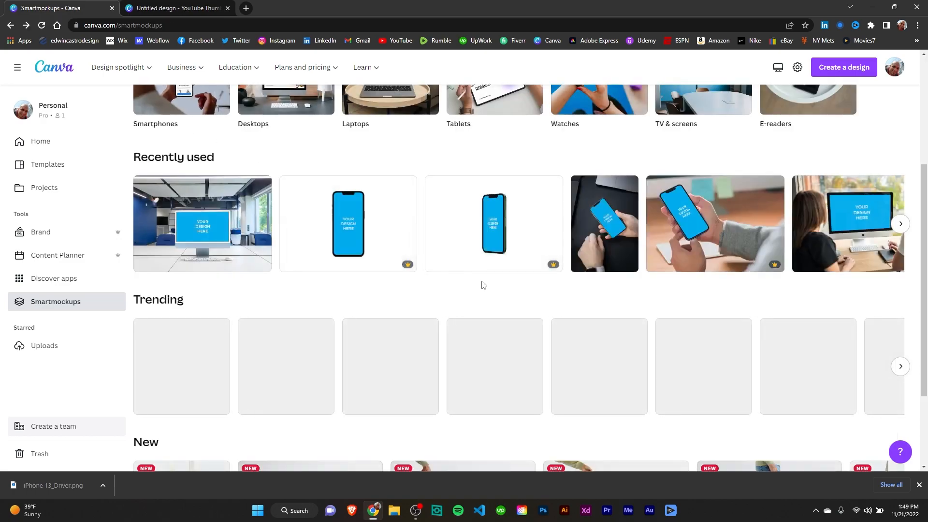
click(900, 224)
click(900, 224)
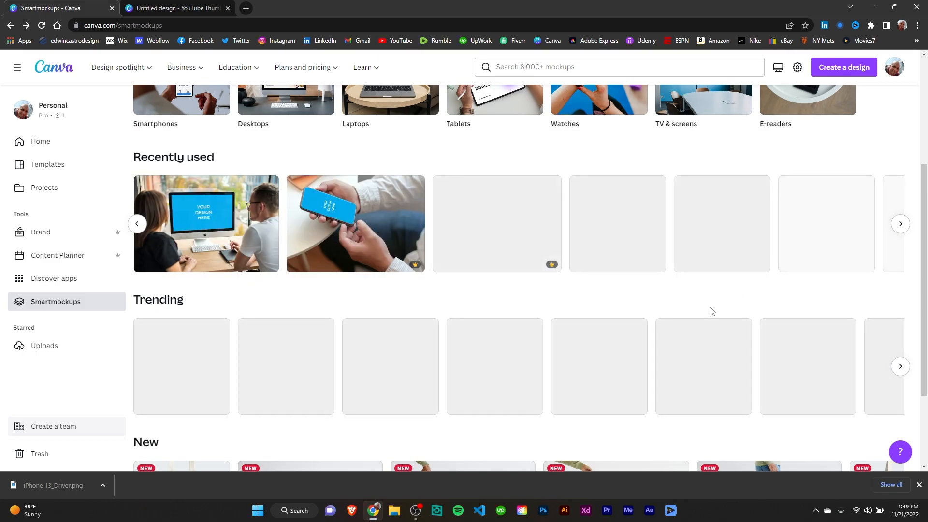
scroll(708, 314, up, 2)
scroll(701, 316, down, 1)
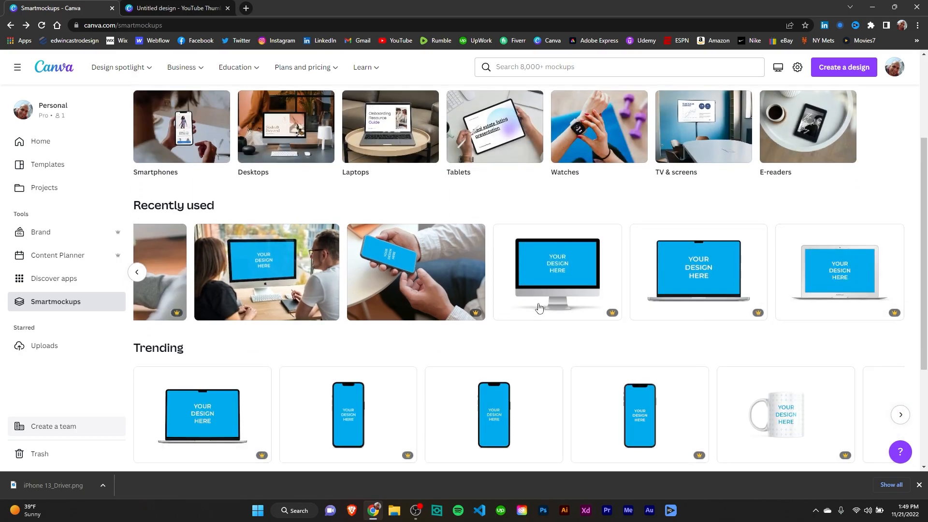
scroll(537, 304, down, 2)
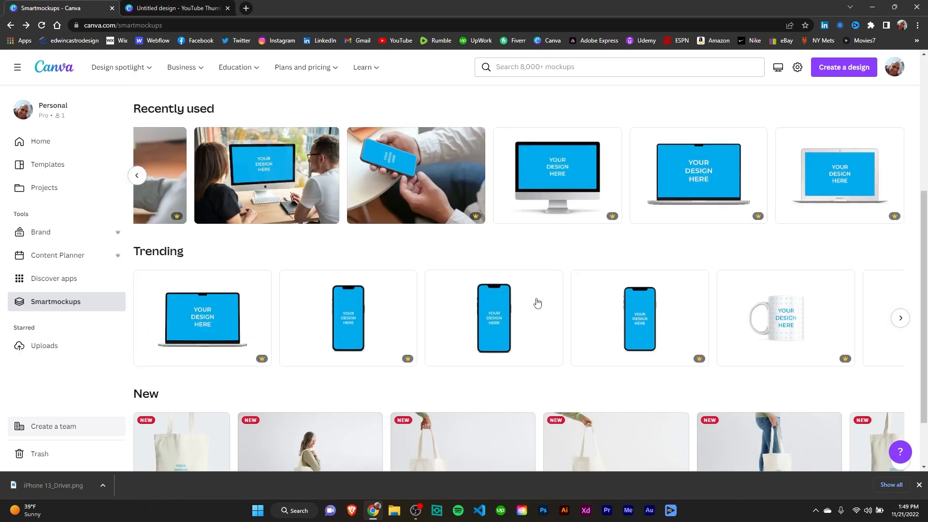
click(526, 329)
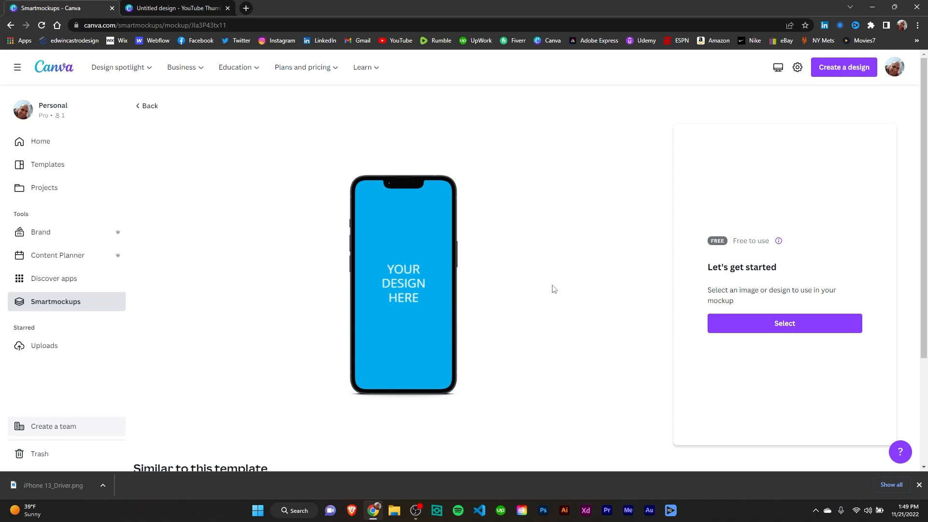
scroll(580, 288, down, 1)
click(762, 275)
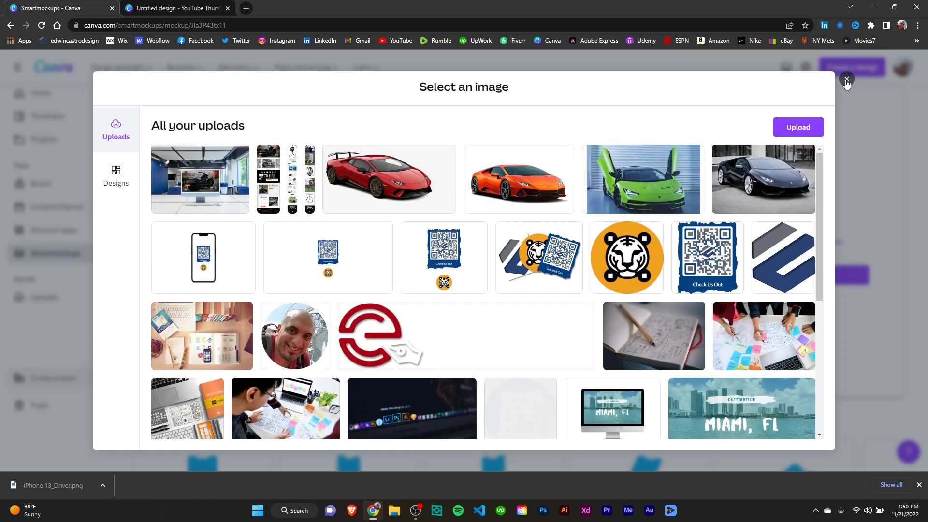
click(847, 80)
click(147, 107)
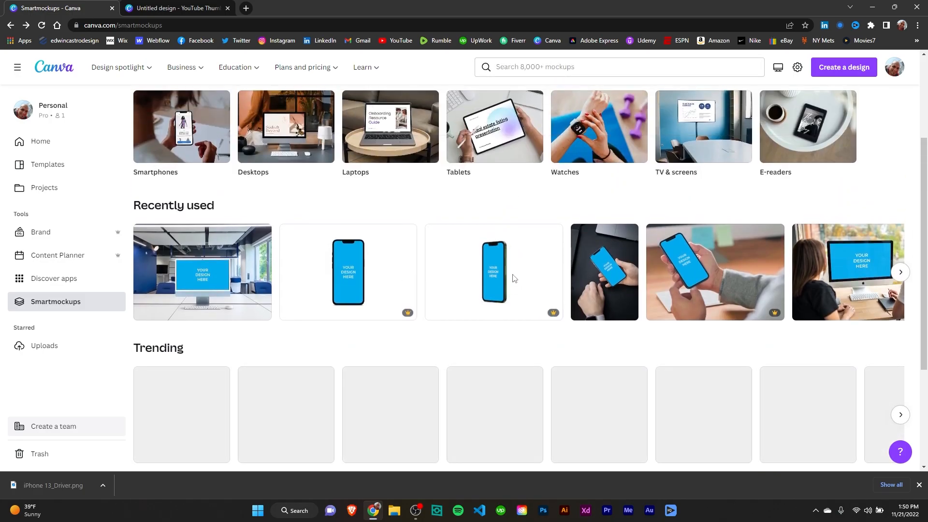
Open the recently used PRO phone mockup and place the Tiger Woods.png upload on its screen
click(514, 279)
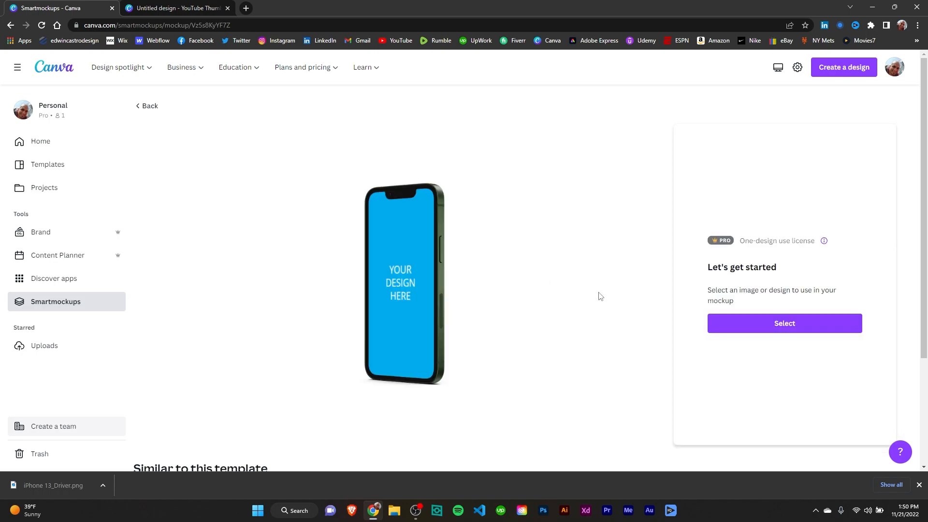
click(763, 323)
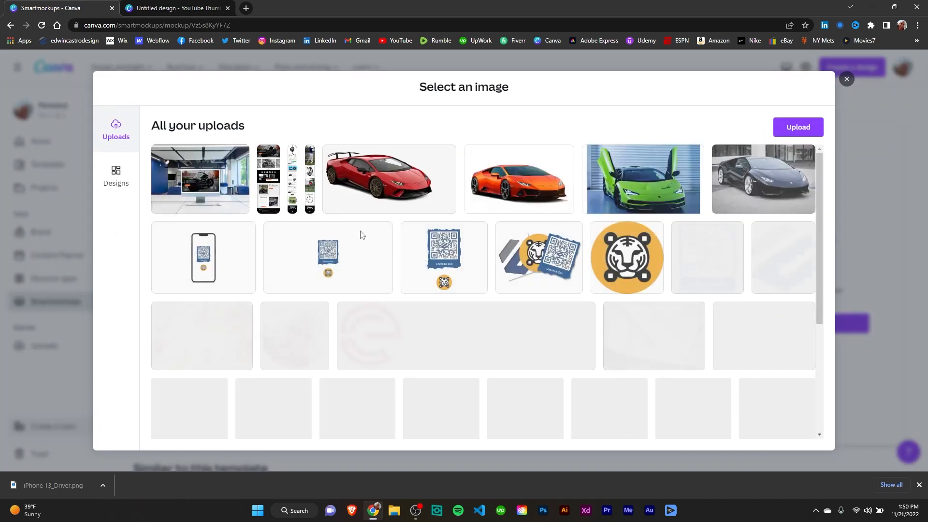
click(309, 162)
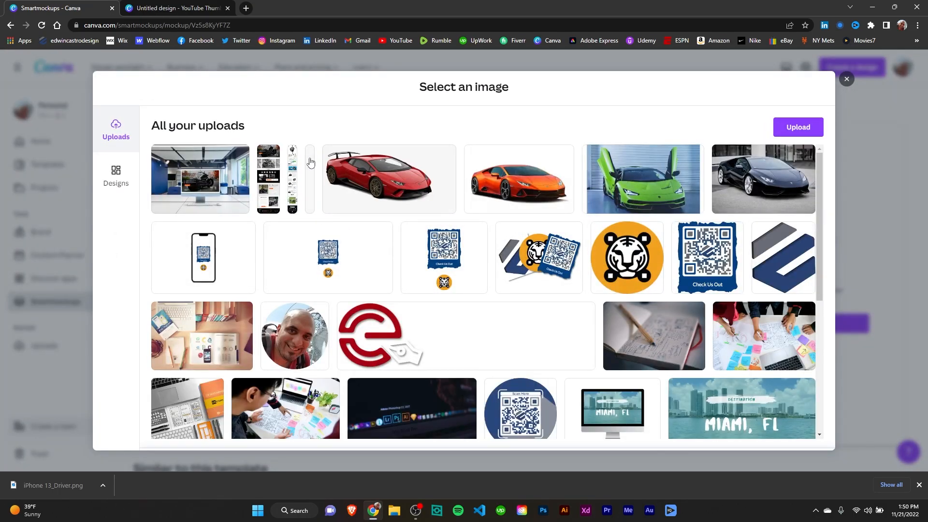
click(486, 438)
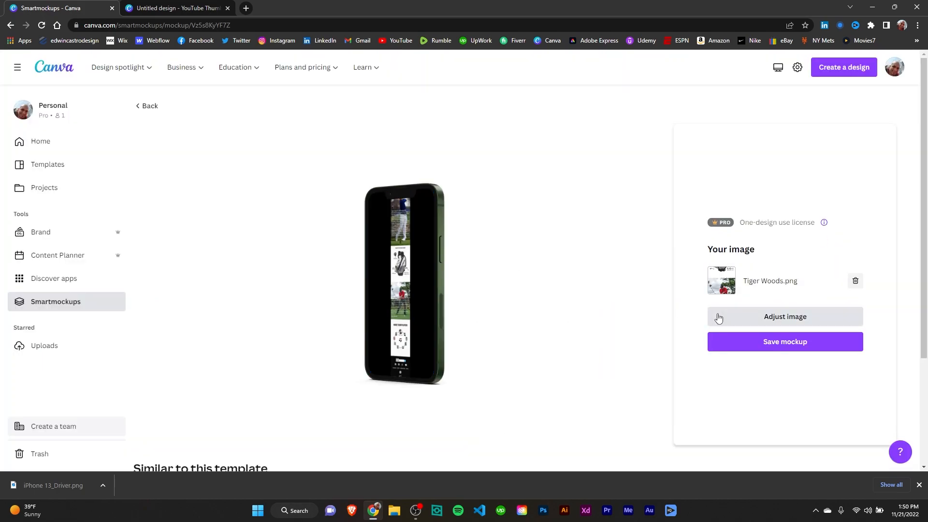
Enlarge the Tiger Woods image to 338% to fill the phone screen, align it to the top, and save the adjustments
click(772, 320)
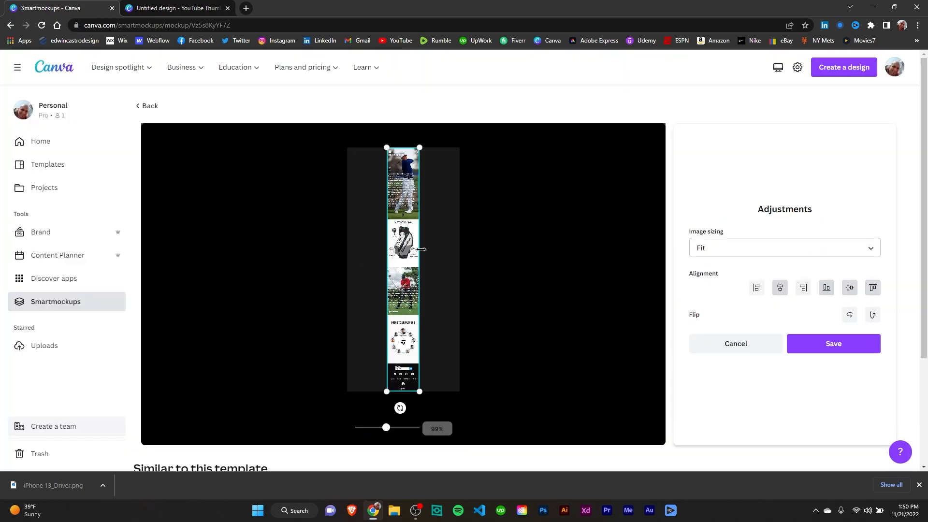
drag(433, 250, 460, 250)
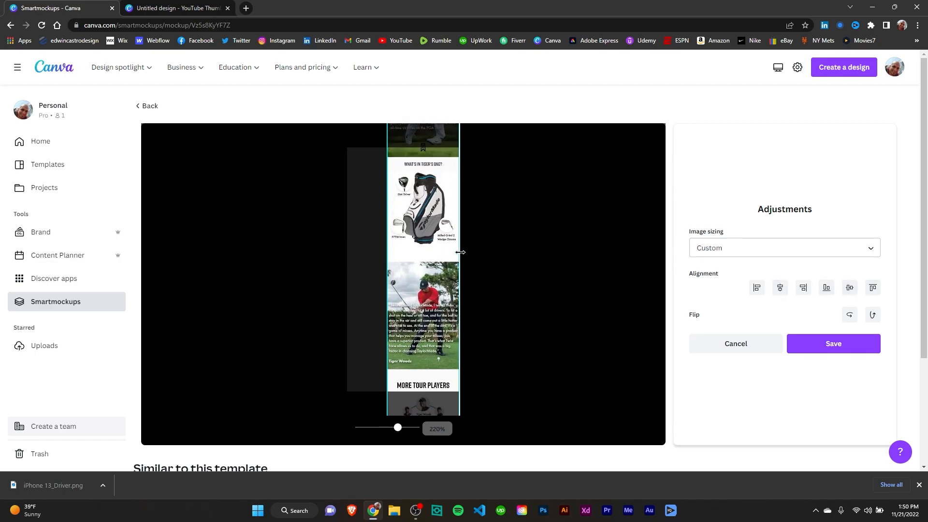
drag(388, 252, 348, 261)
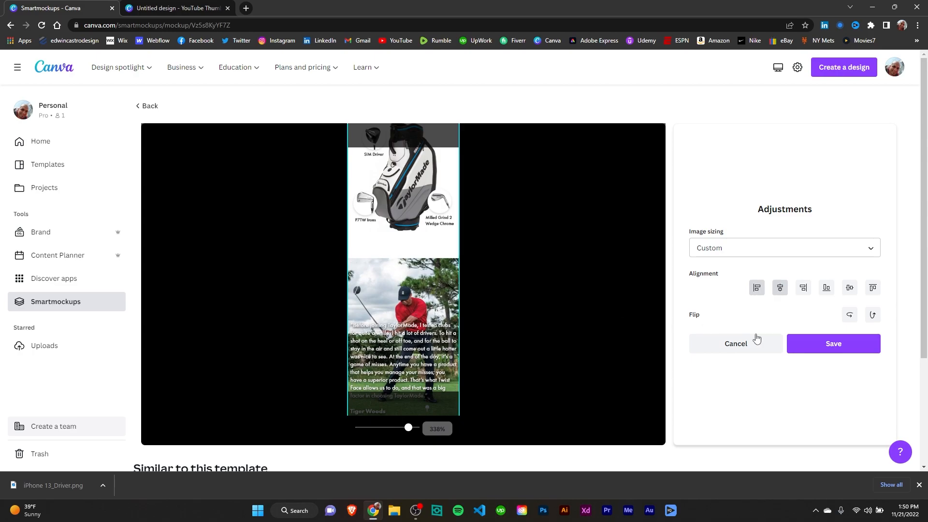
click(873, 288)
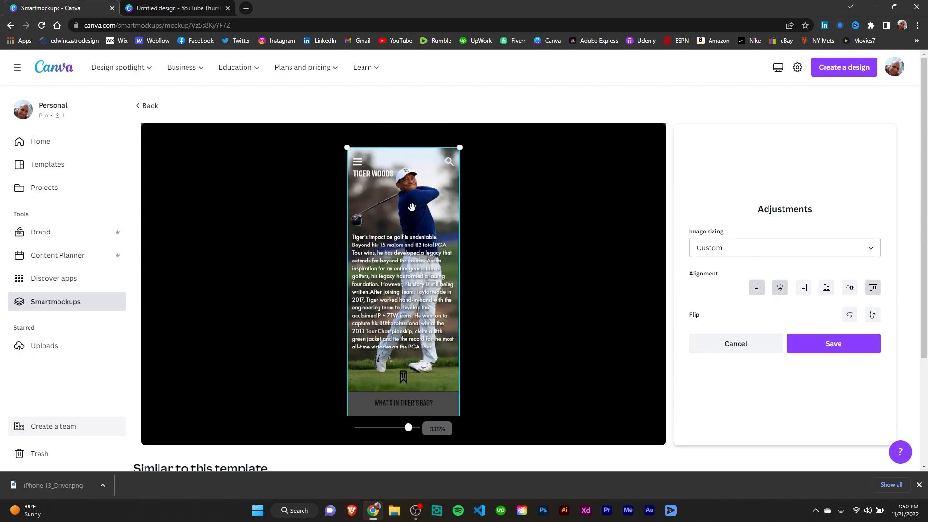
mouse_move(434, 358)
mouse_down()
mouse_move(427, 216)
mouse_move(428, 357)
mouse_up()
scroll(423, 257, down, 3)
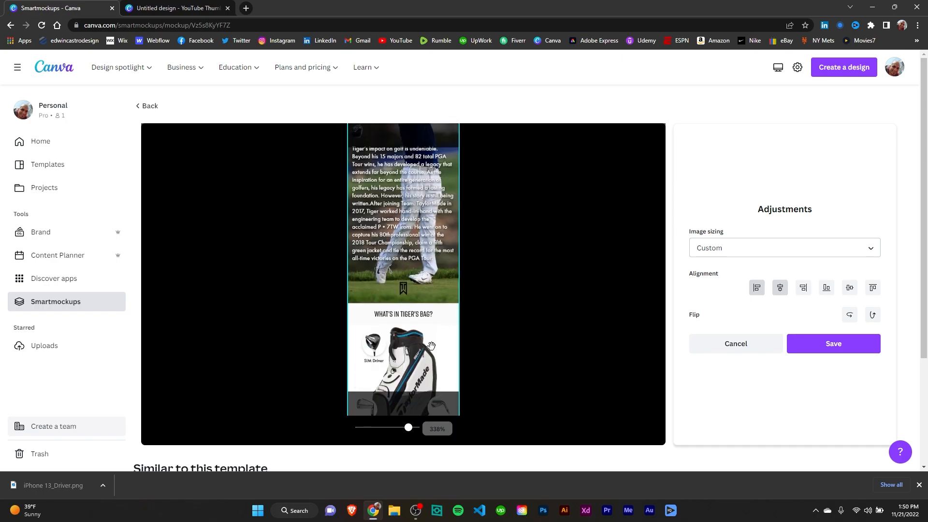
click(873, 289)
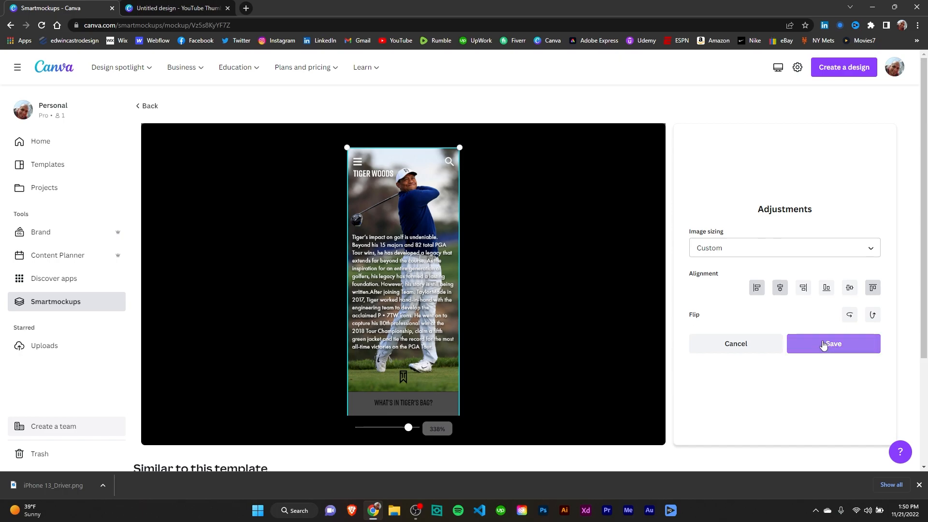
click(856, 352)
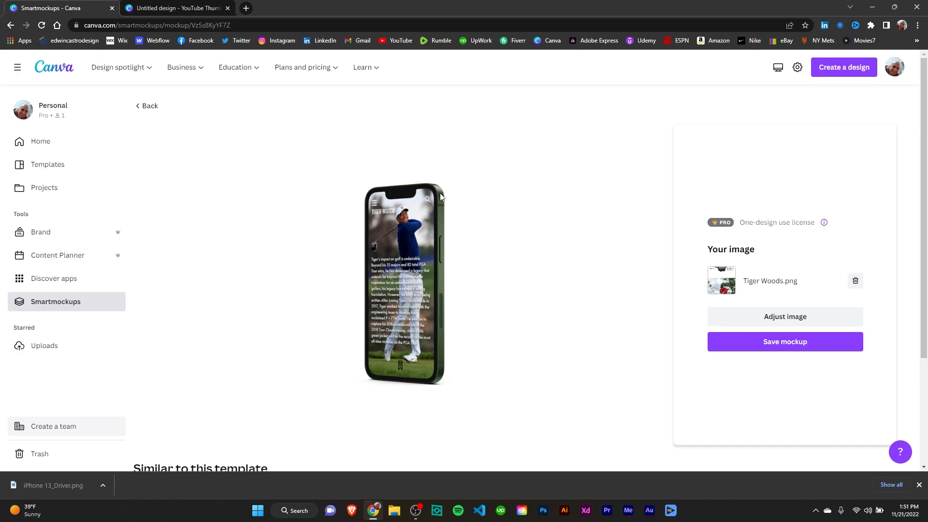
Save the phone mockup and download it to the Desktop as the PNG file iPhone 13 Mini_Tiger Woods
click(776, 344)
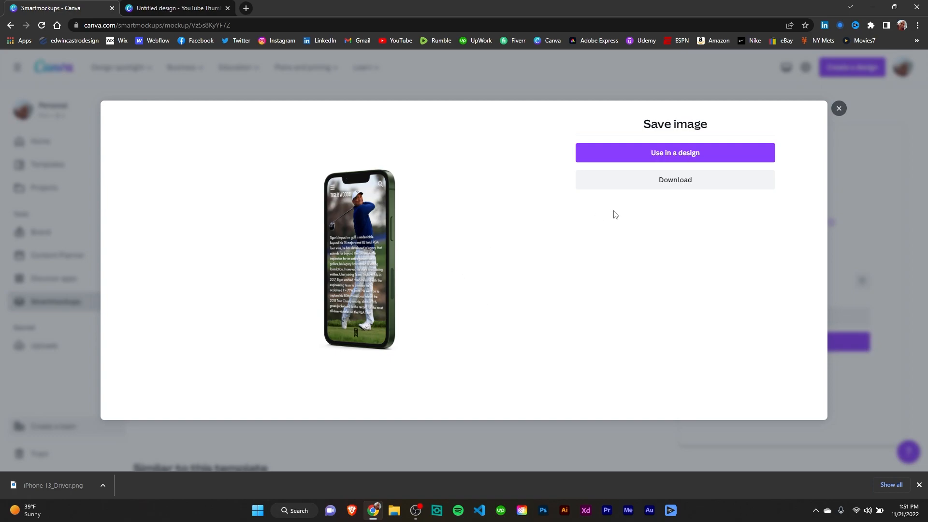
click(671, 184)
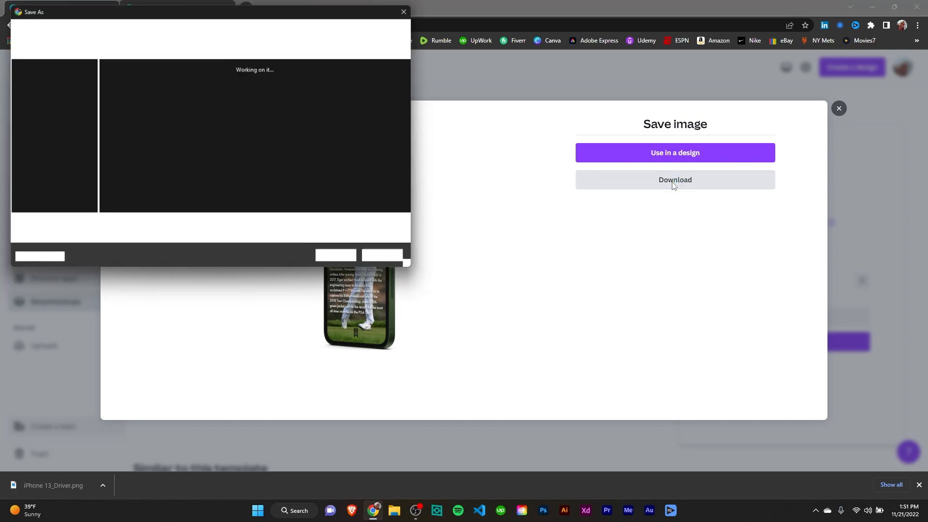
click(343, 258)
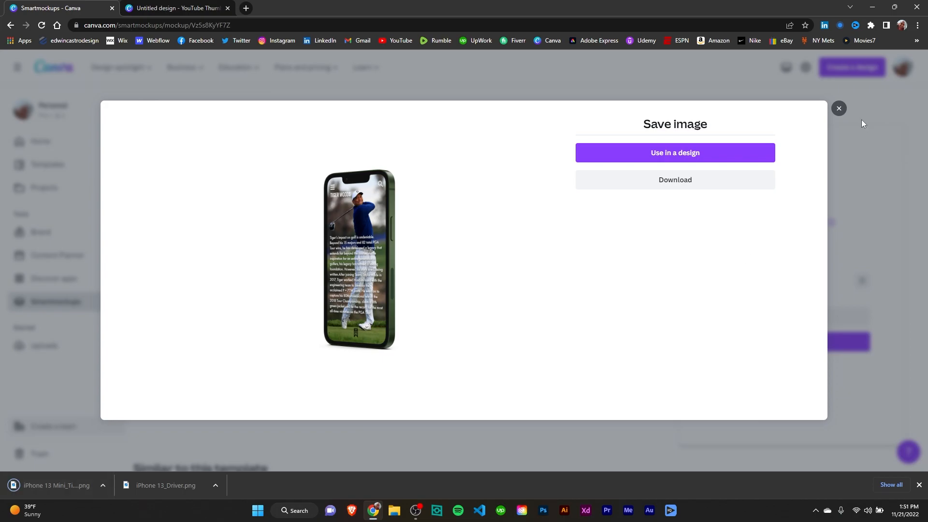
click(840, 108)
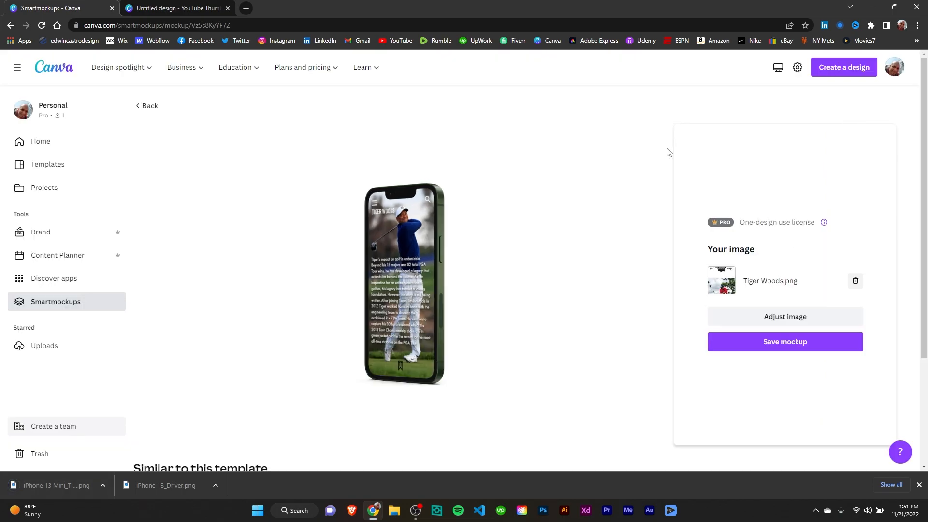
Open the downloaded iPhone 13 Mini_Tiger Woods.png from the desktop to view it, then return to the Smartmockups gallery
click(872, 7)
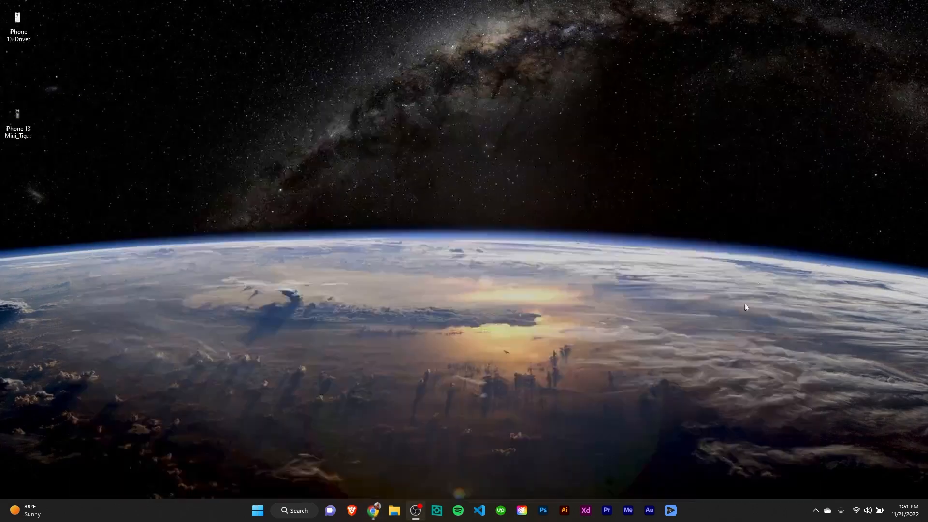
click(22, 62)
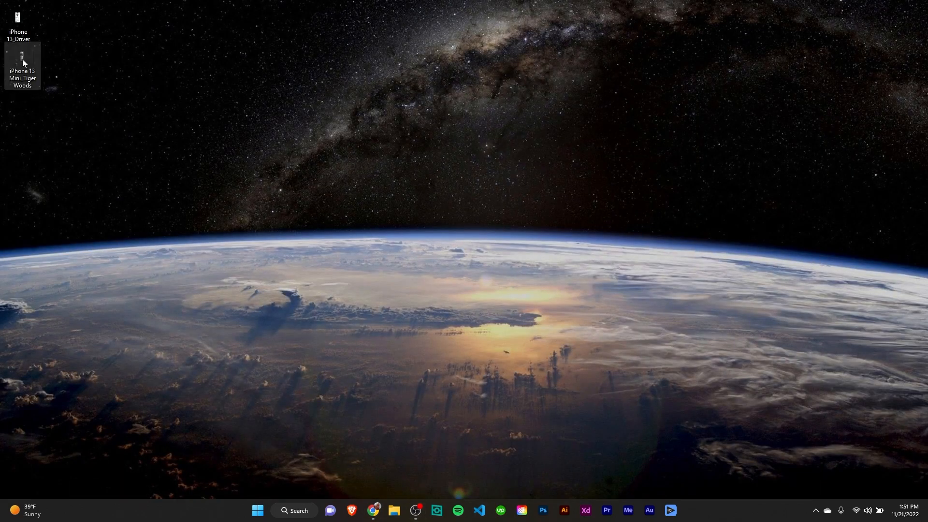
double_click(22, 62)
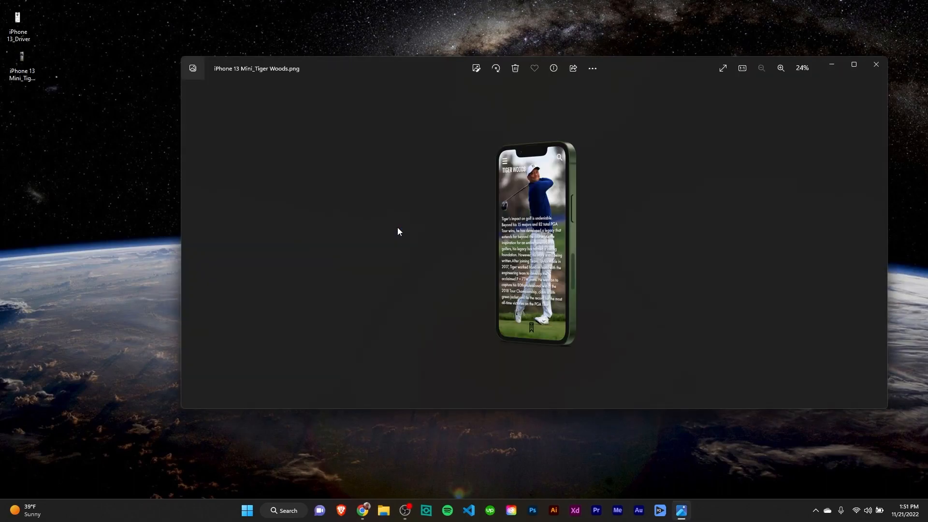
click(876, 65)
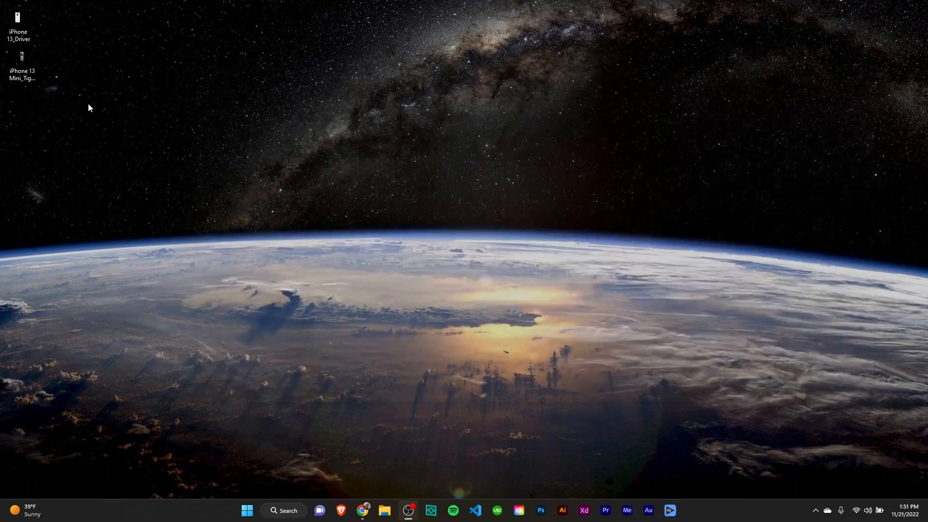
click(373, 511)
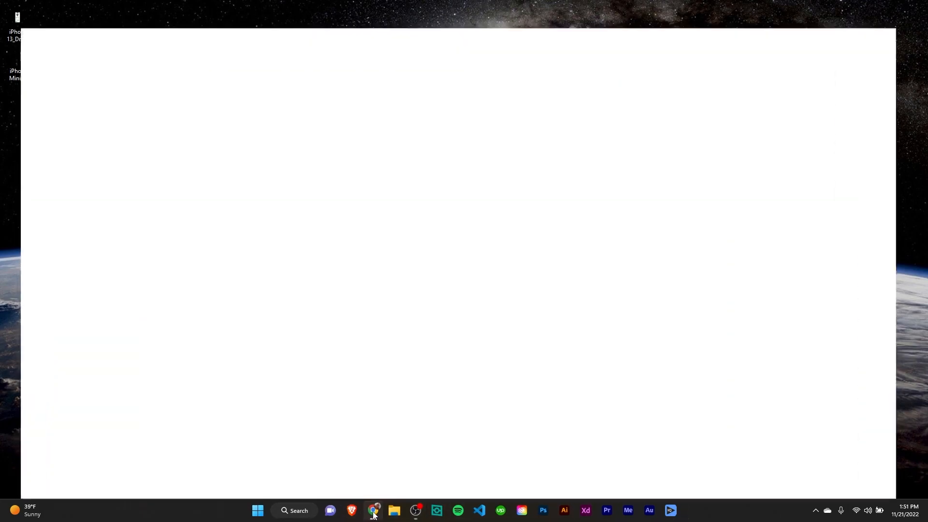
click(147, 106)
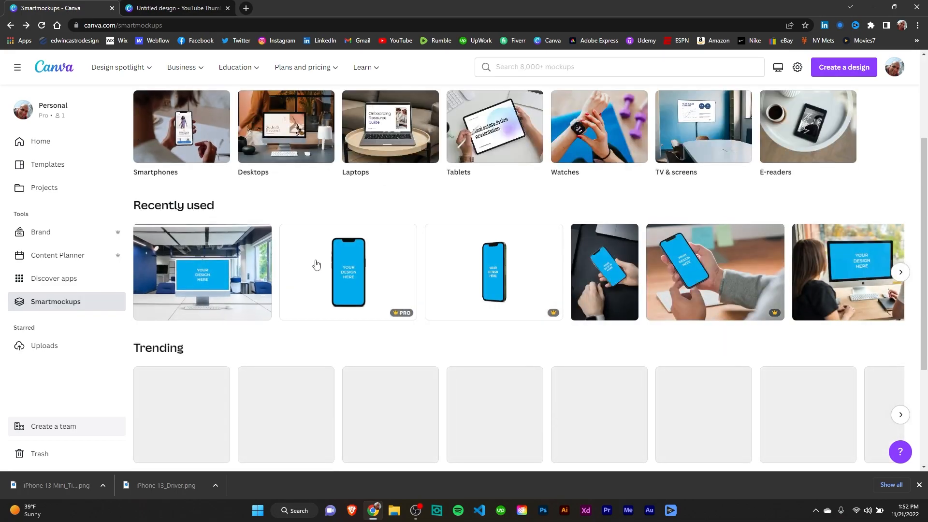
Upload both iPhone mockup PNGs from the Desktop into the YouTube Thumbnail design
click(190, 13)
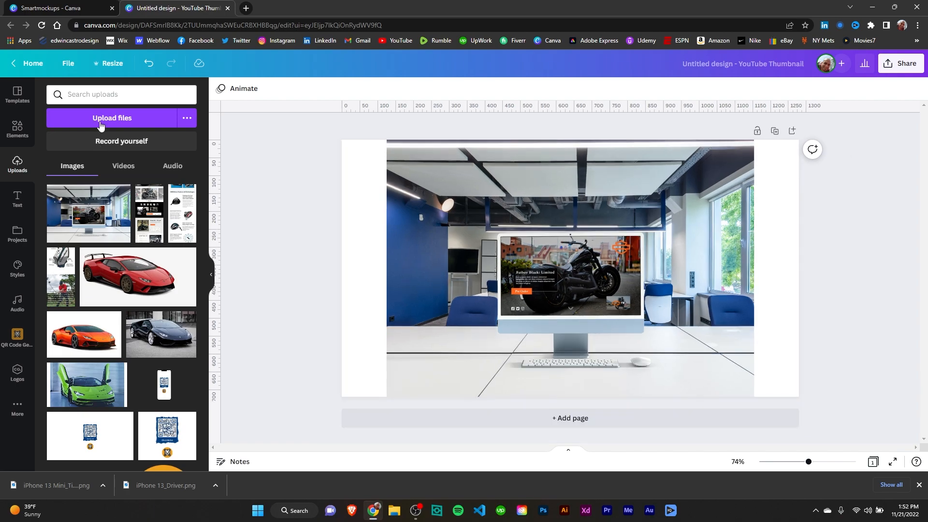
click(108, 120)
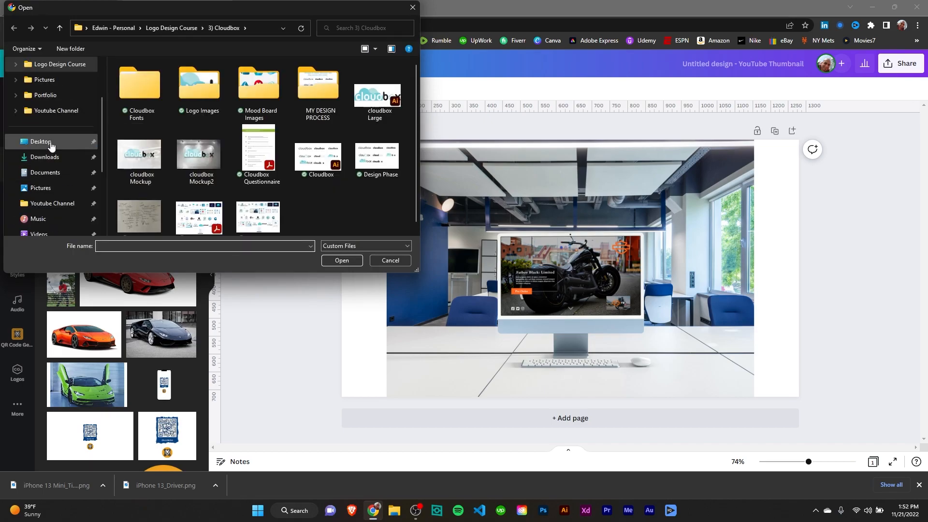
click(51, 145)
drag(251, 132, 116, 61)
click(350, 259)
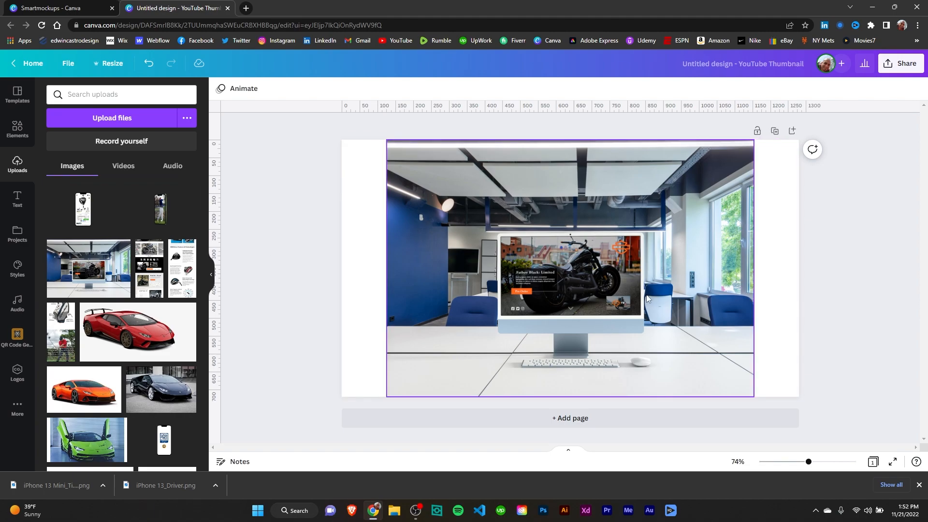
Shrink the desktop mockup image on the canvas and shift it toward the right side
click(752, 193)
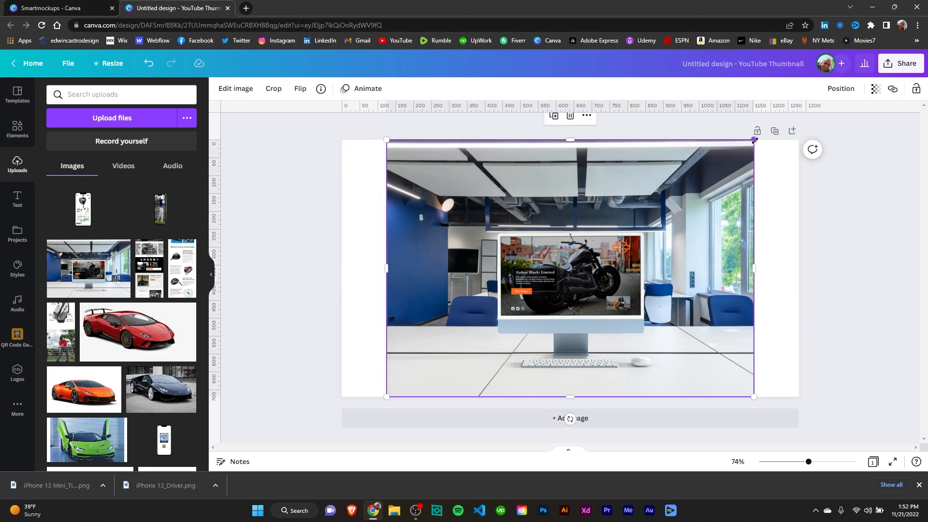
drag(698, 200, 687, 205)
drag(561, 318, 600, 291)
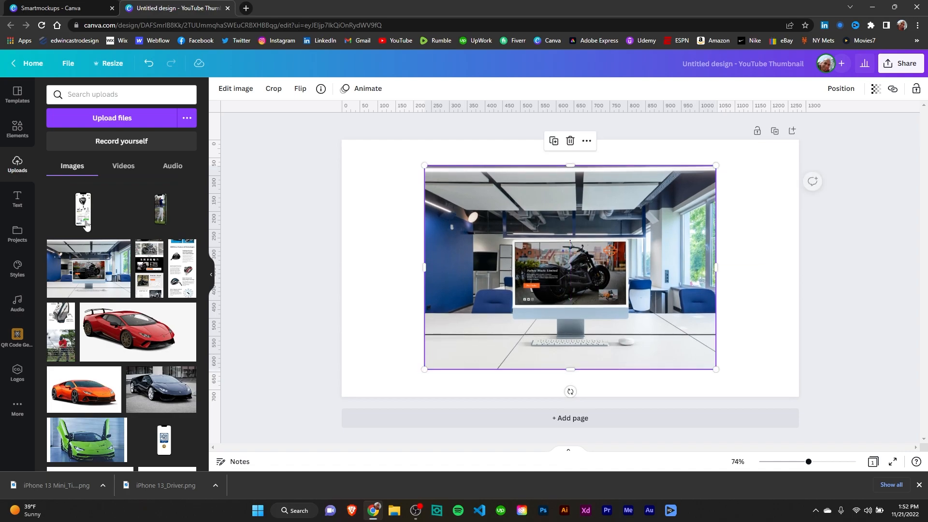
Place the iPhone 13_Driver mockup at the canvas's left edge, cropped tightly around the phone
click(85, 213)
drag(492, 291, 417, 300)
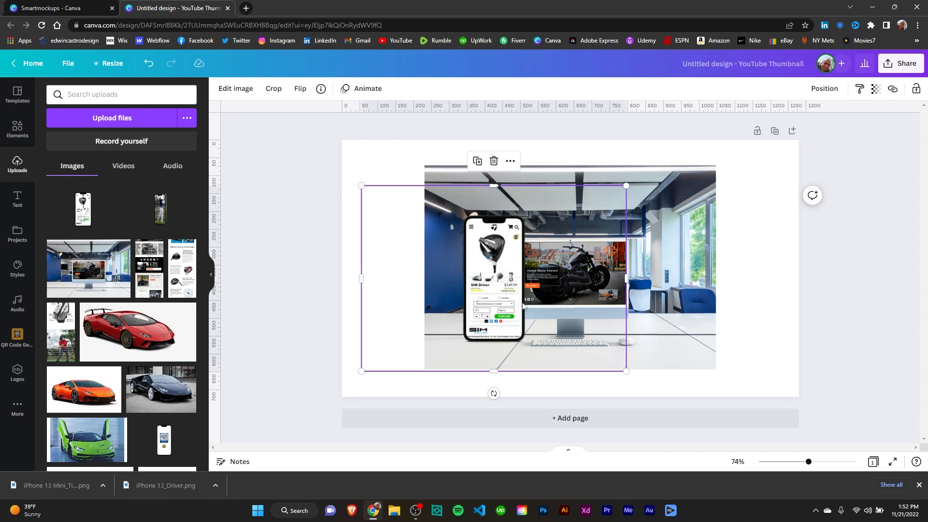
click(274, 90)
drag(410, 187, 458, 211)
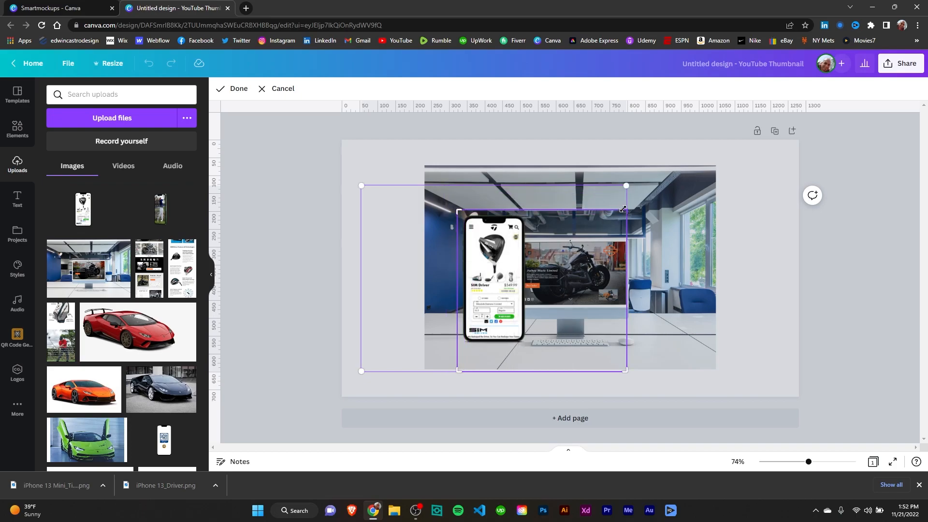
drag(587, 209, 520, 270)
drag(530, 372, 529, 346)
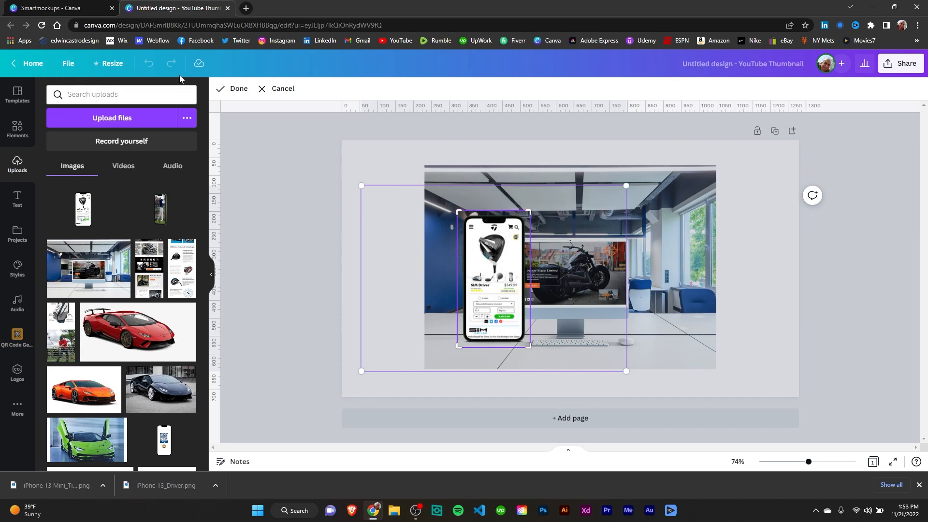
click(237, 90)
drag(511, 289, 399, 286)
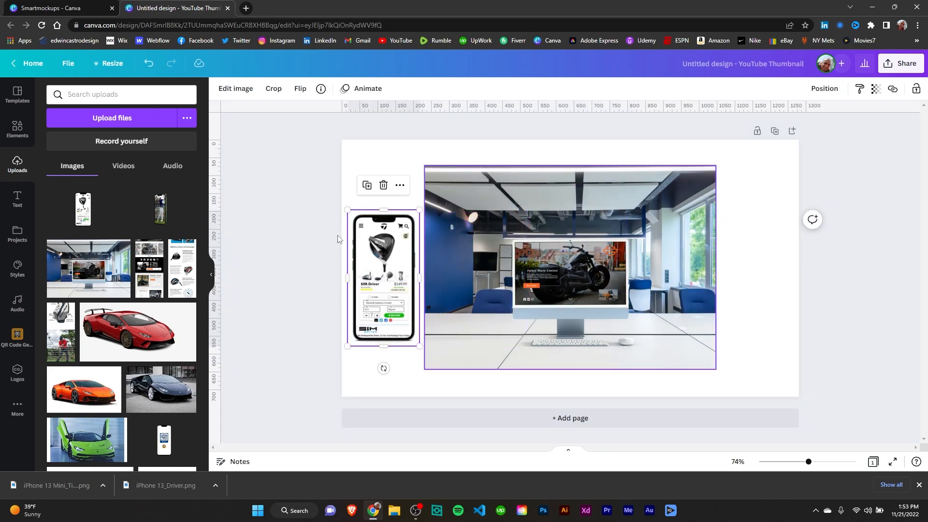
Add the iPhone 13 Mini golf mockup from uploads to the canvas and move it to the right side
click(163, 212)
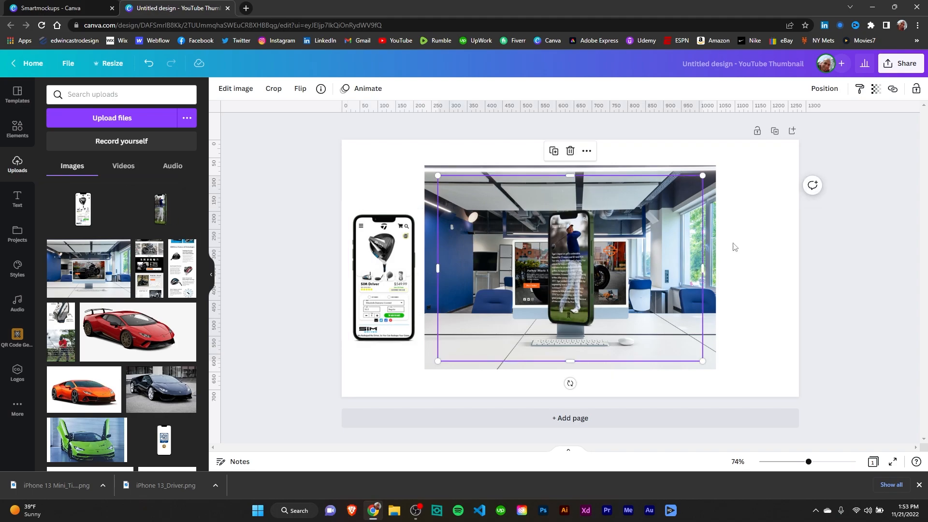
drag(631, 289, 756, 281)
Bring the golf phone mockup forward in front of the desktop mockup and nudge both images into place
click(570, 266)
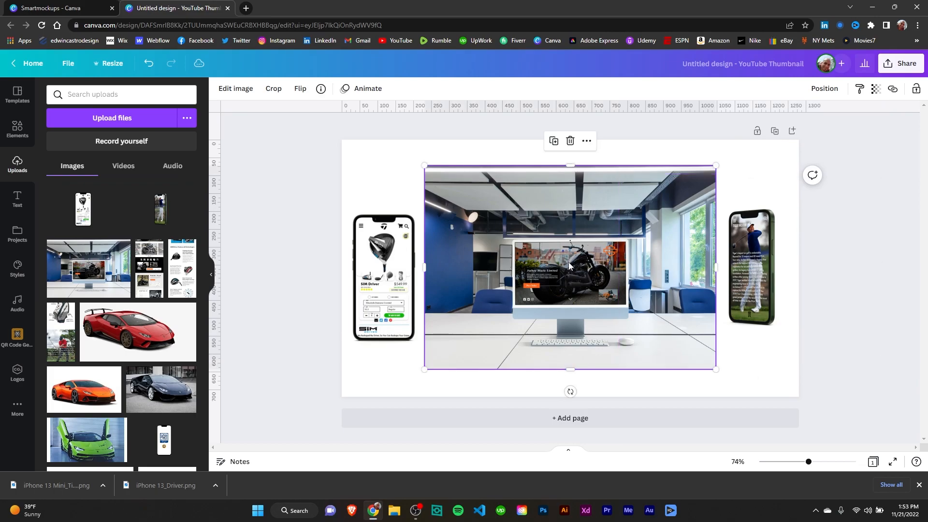
click(827, 89)
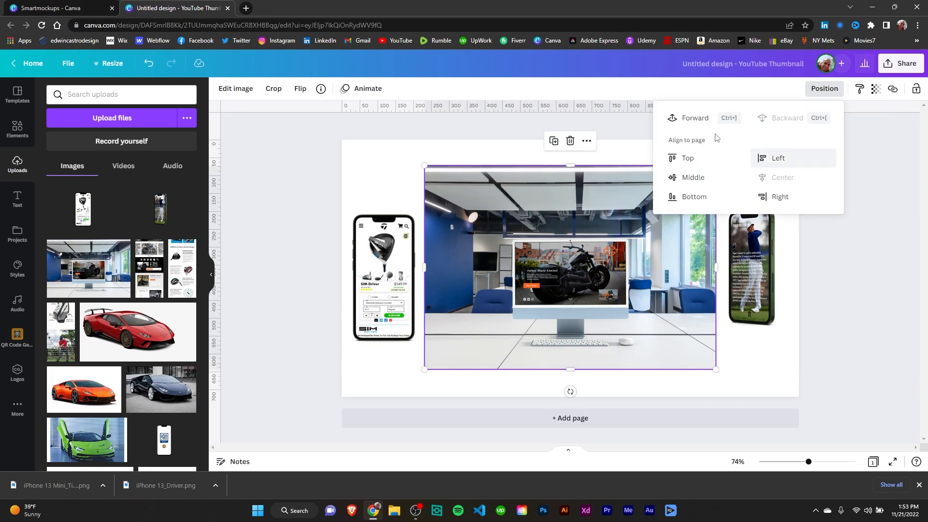
click(597, 272)
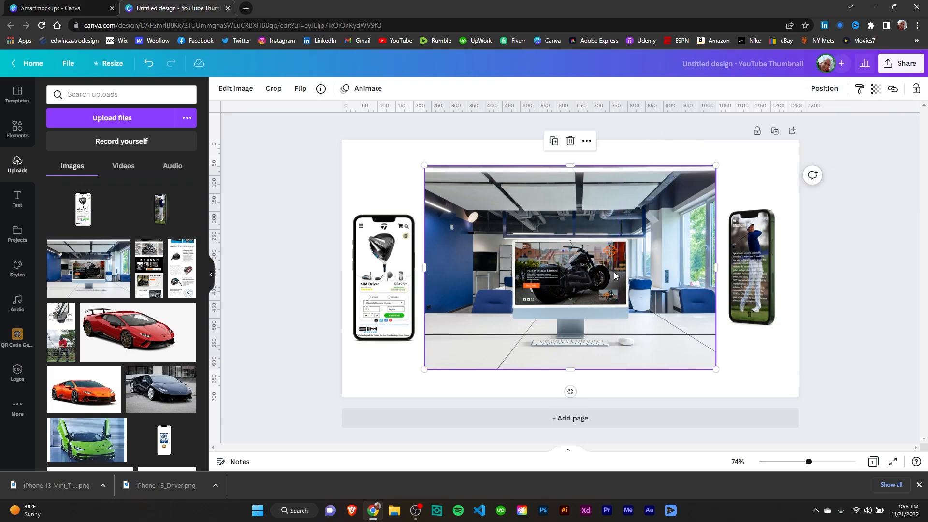
mouse_move(675, 287)
mouse_down()
mouse_move(680, 311)
mouse_move(679, 289)
mouse_up()
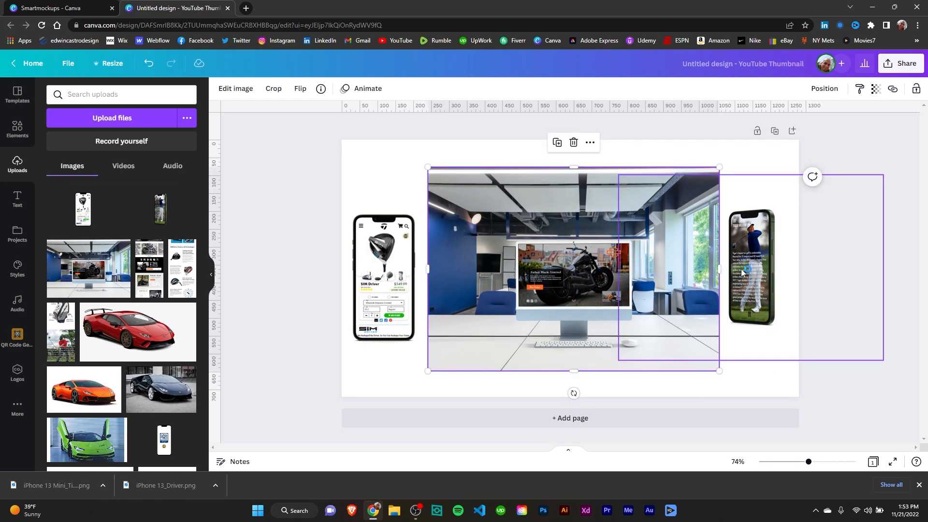
mouse_move(755, 263)
mouse_down()
mouse_move(817, 261)
mouse_move(761, 259)
mouse_up()
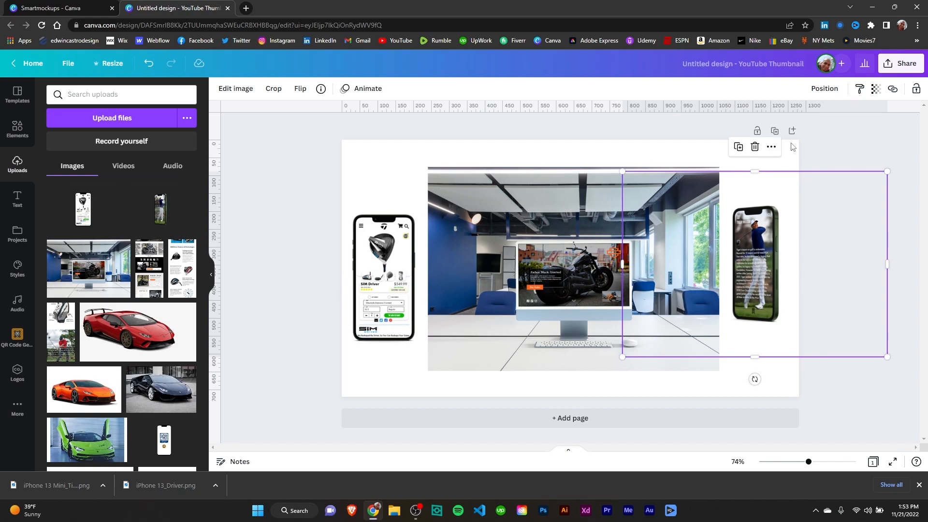
click(825, 88)
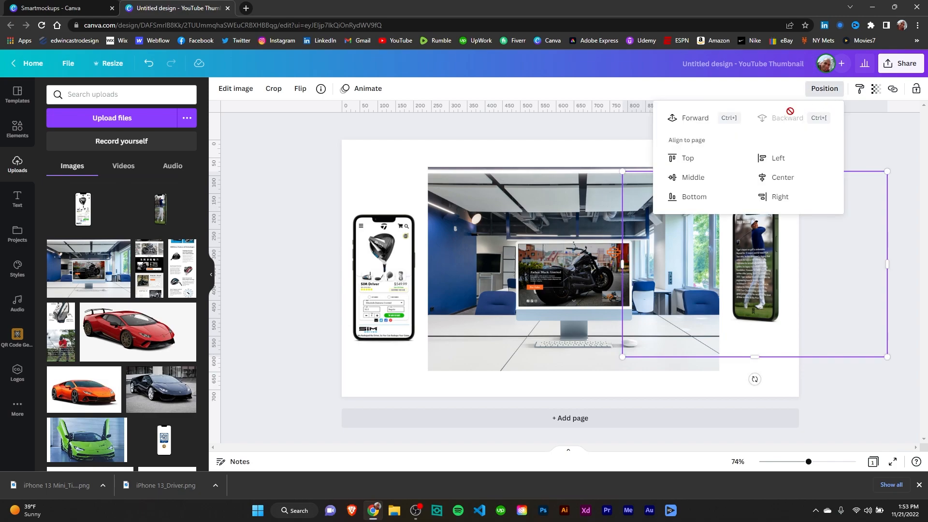
click(694, 119)
click(772, 250)
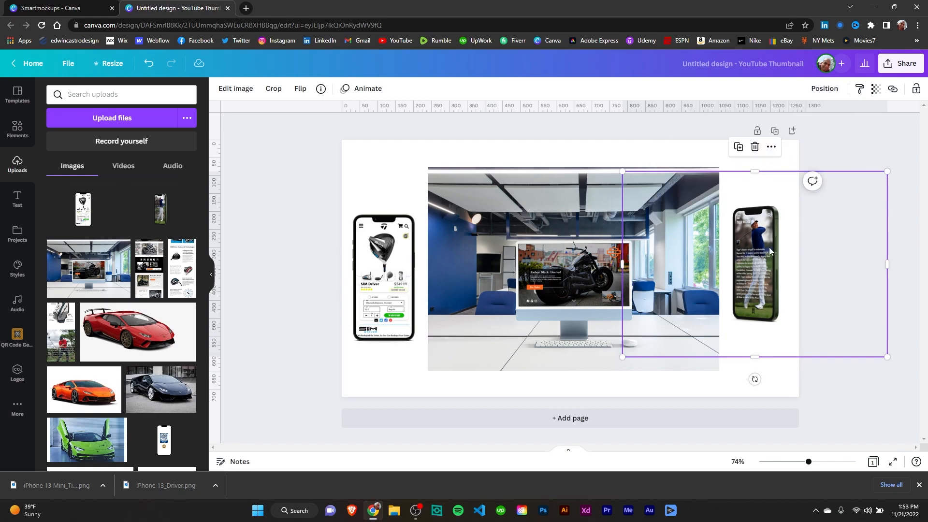
mouse_move(731, 259)
mouse_down()
mouse_move(679, 262)
mouse_move(715, 263)
mouse_up()
click(607, 269)
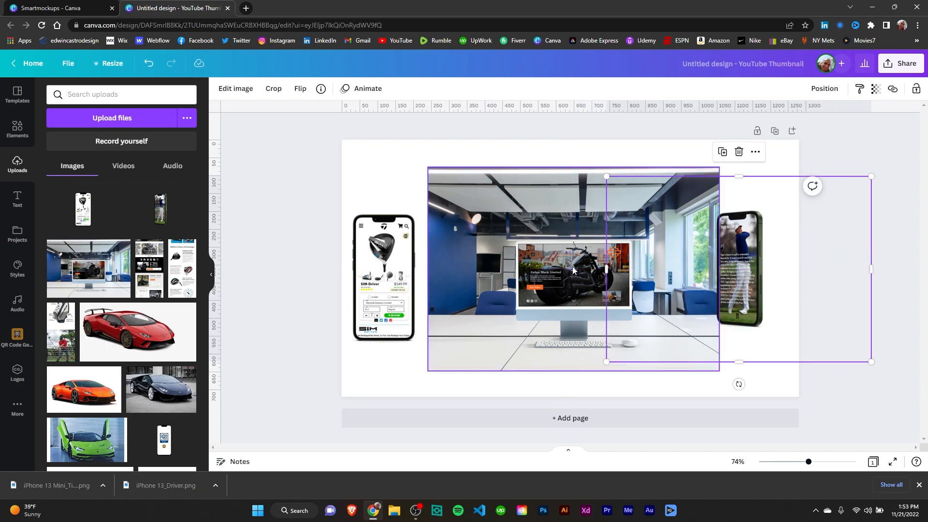
drag(572, 264, 570, 263)
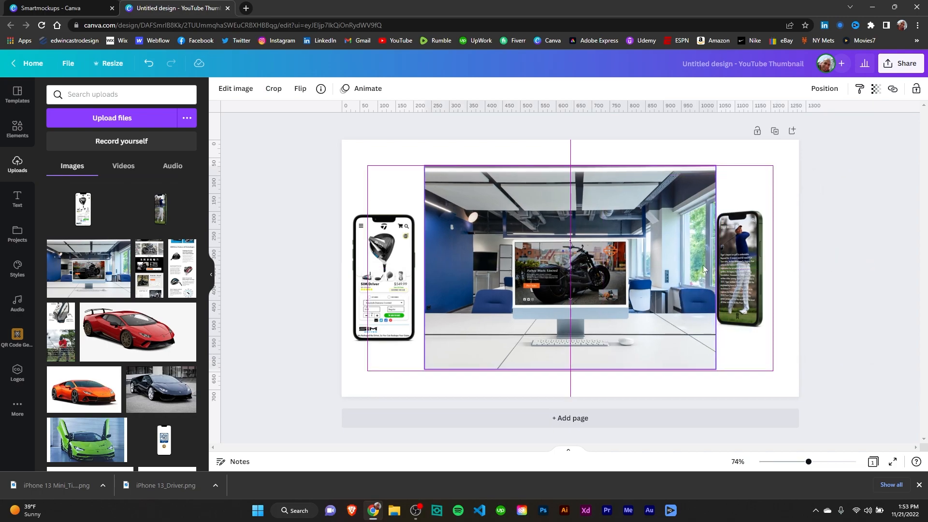
drag(643, 269, 643, 268)
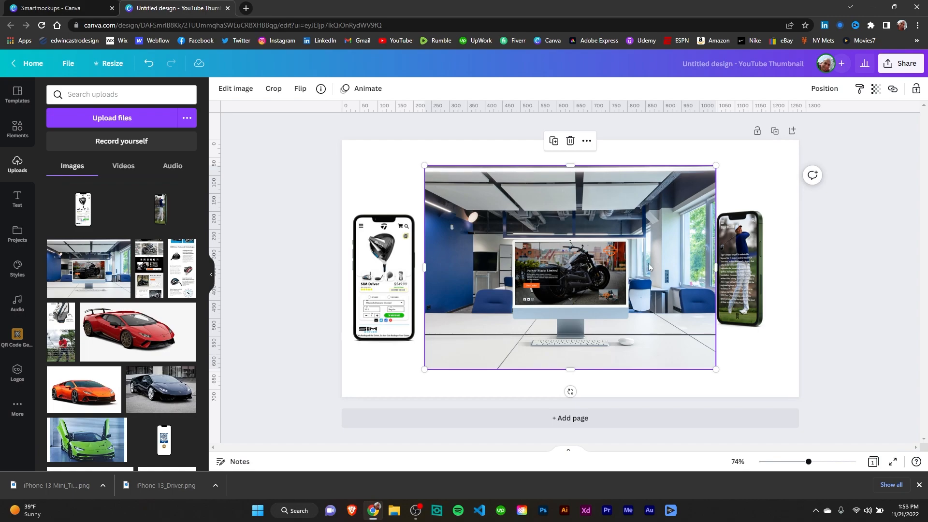
Move the golf phone mockup over the desktop image and crop it tightly around the phone
drag(739, 268, 647, 271)
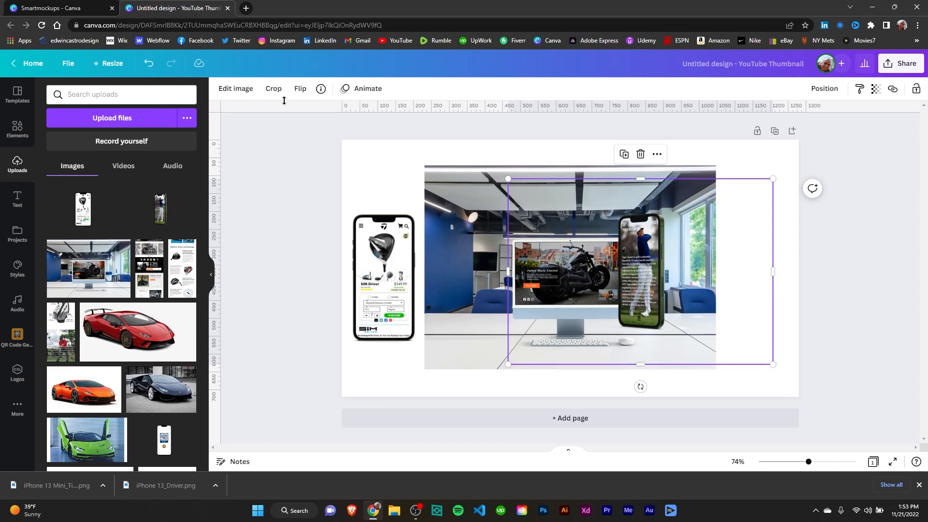
click(273, 89)
drag(542, 194, 609, 210)
drag(610, 212, 613, 212)
drag(767, 211, 671, 213)
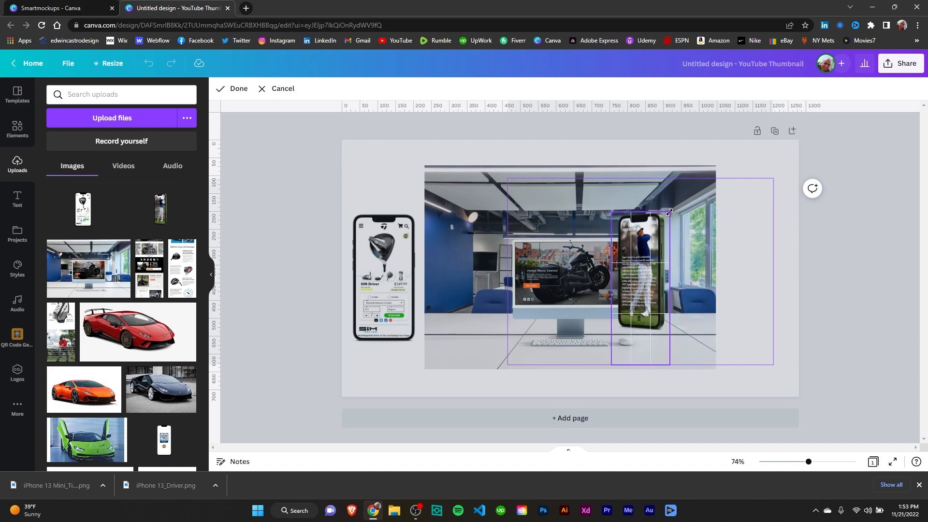
drag(671, 365, 670, 335)
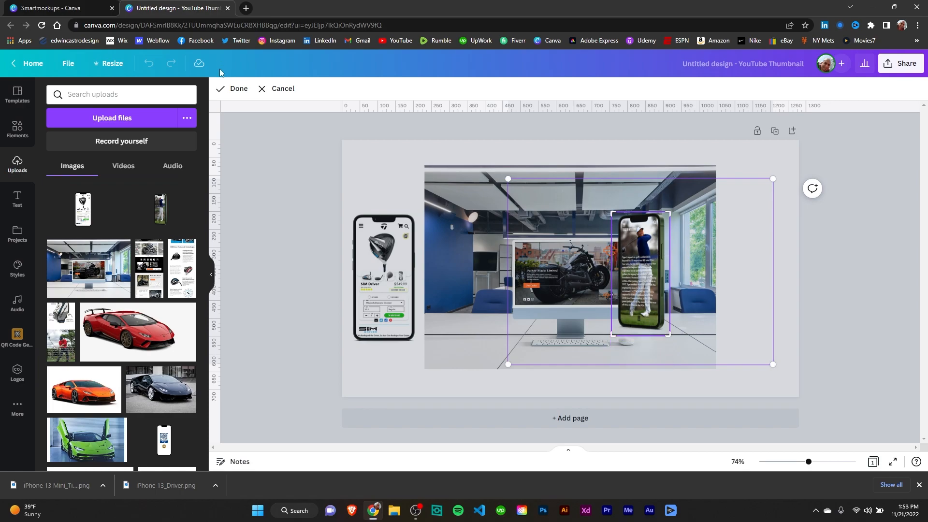
click(236, 88)
Place the cropped golf phone mockup at the canvas's right edge beside the desktop mockup
drag(629, 260, 744, 272)
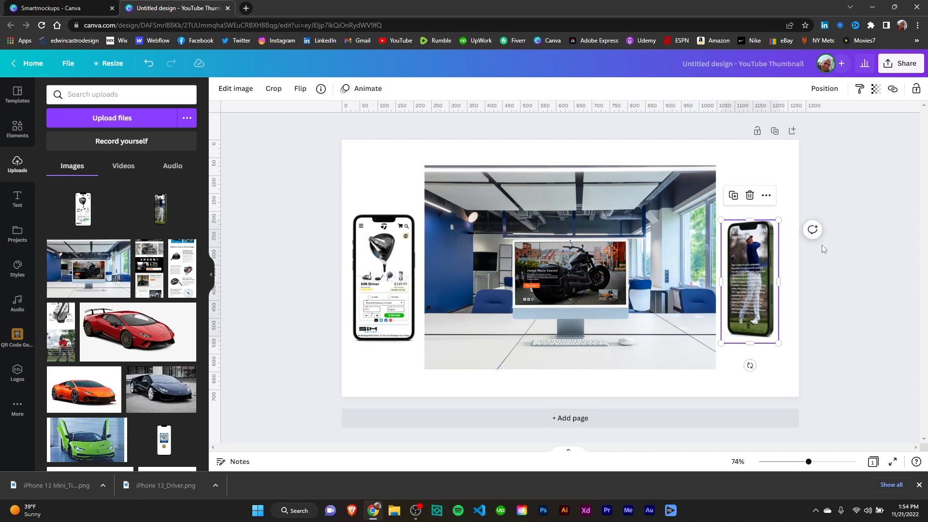
click(822, 245)
click(747, 178)
click(843, 201)
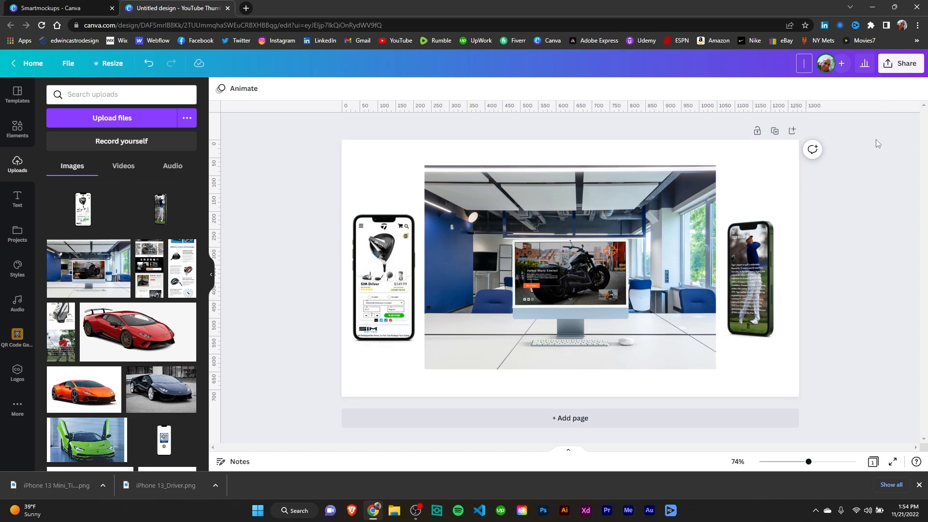
Open the design's share options and close them again
click(900, 63)
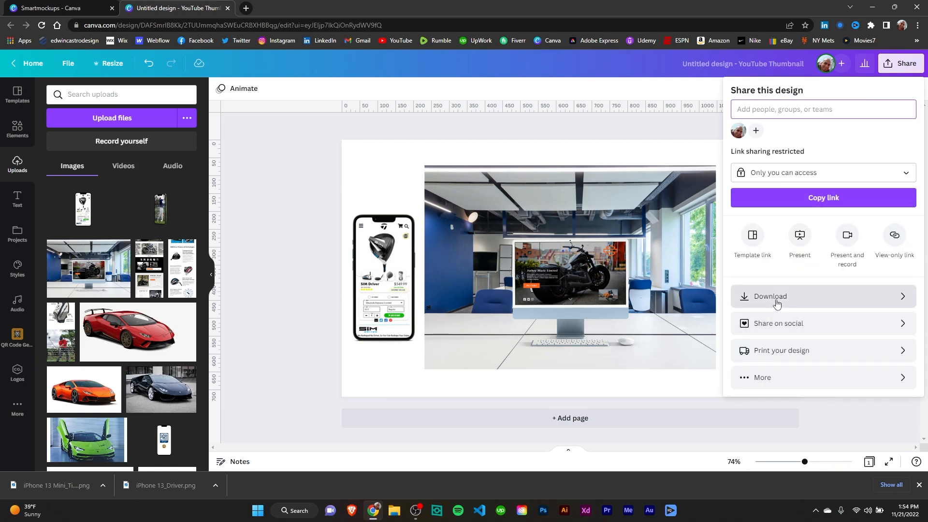
click(515, 126)
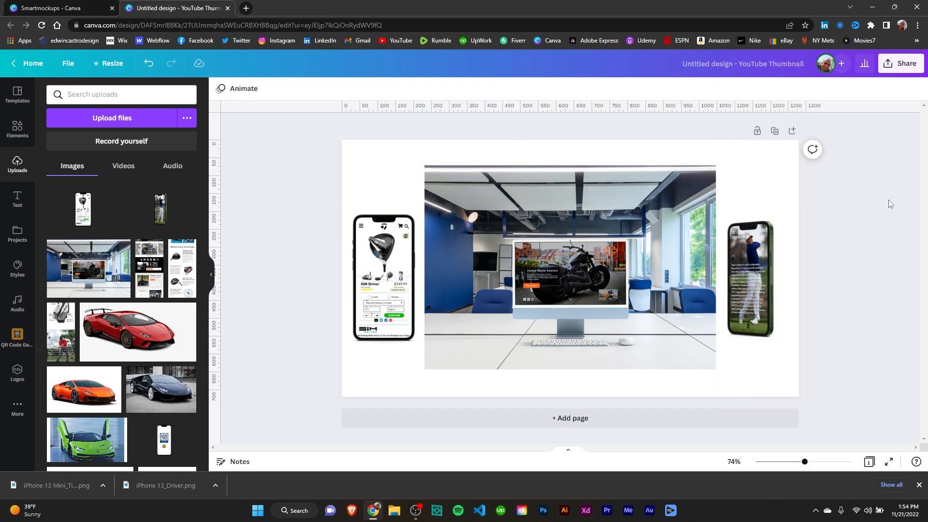